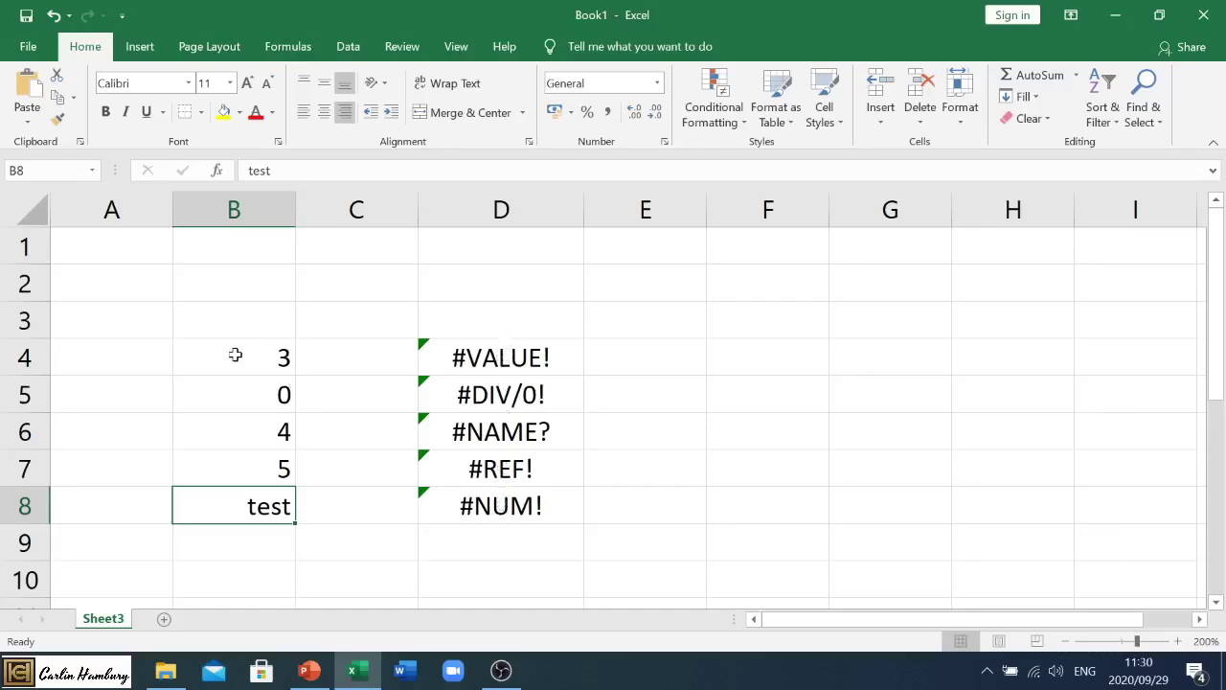
# Step: Enter 6 in B8 so D4's =B4*B8 returns a number instead of #VALUE!
pyautogui.moveTo(236, 355); pyautogui.dragTo(222, 498)
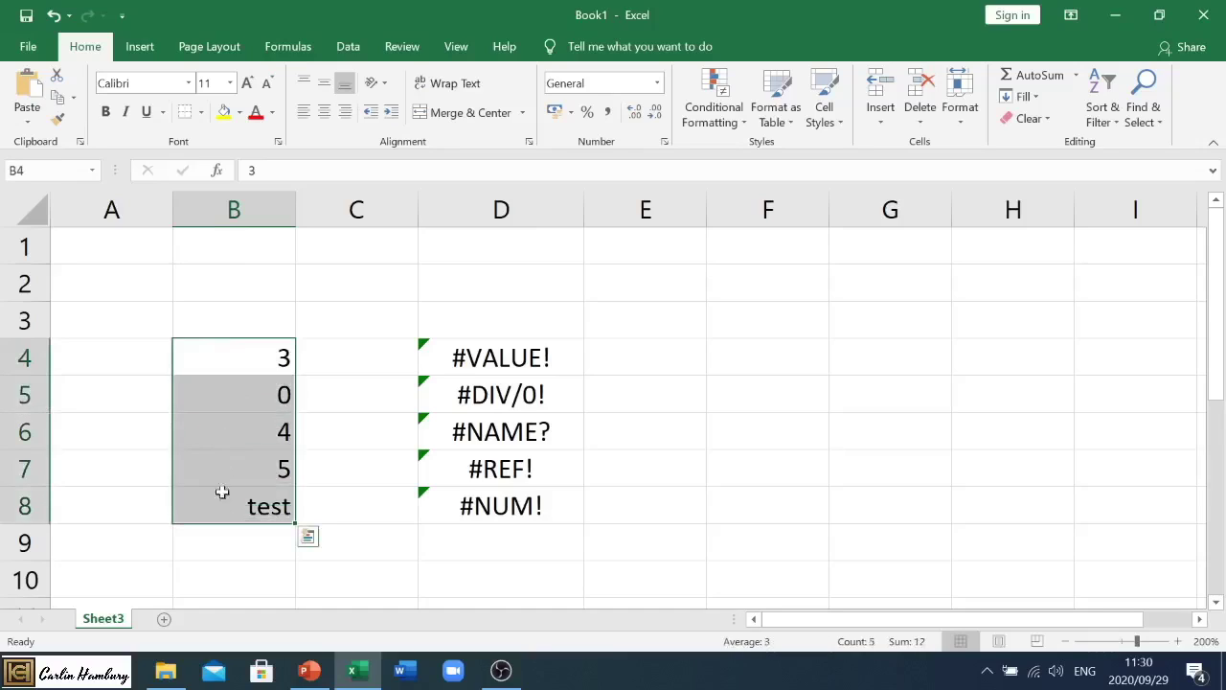
pyautogui.click(242, 325)
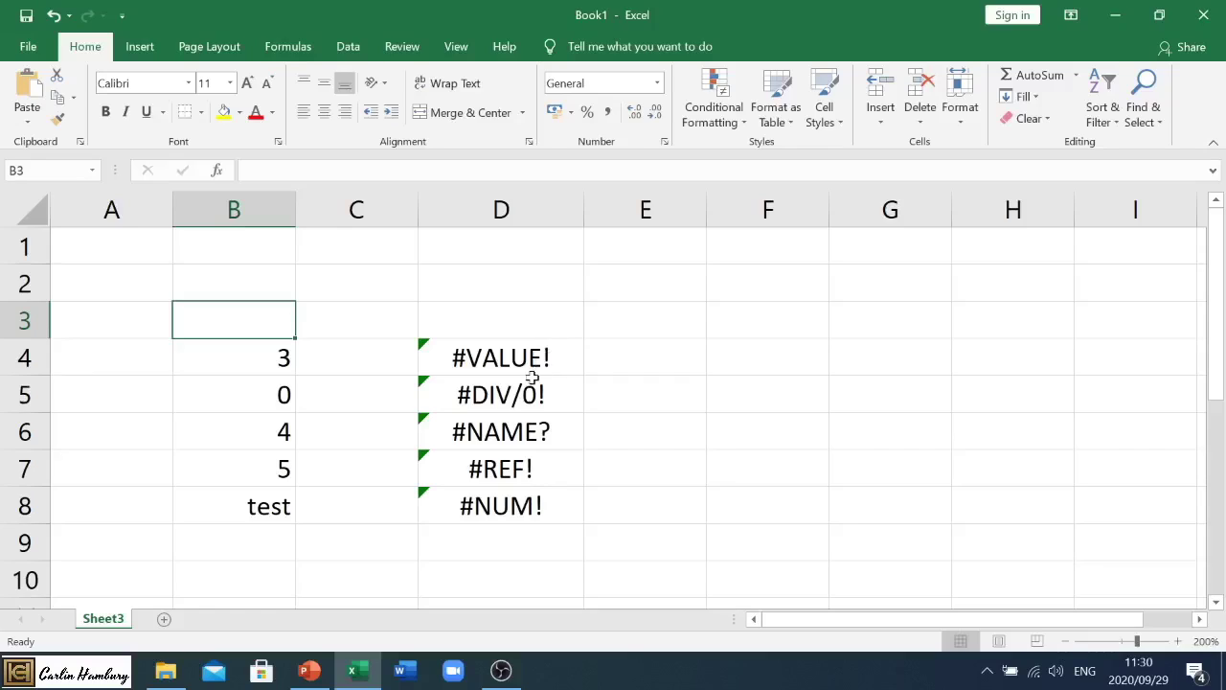
pyautogui.click(550, 351)
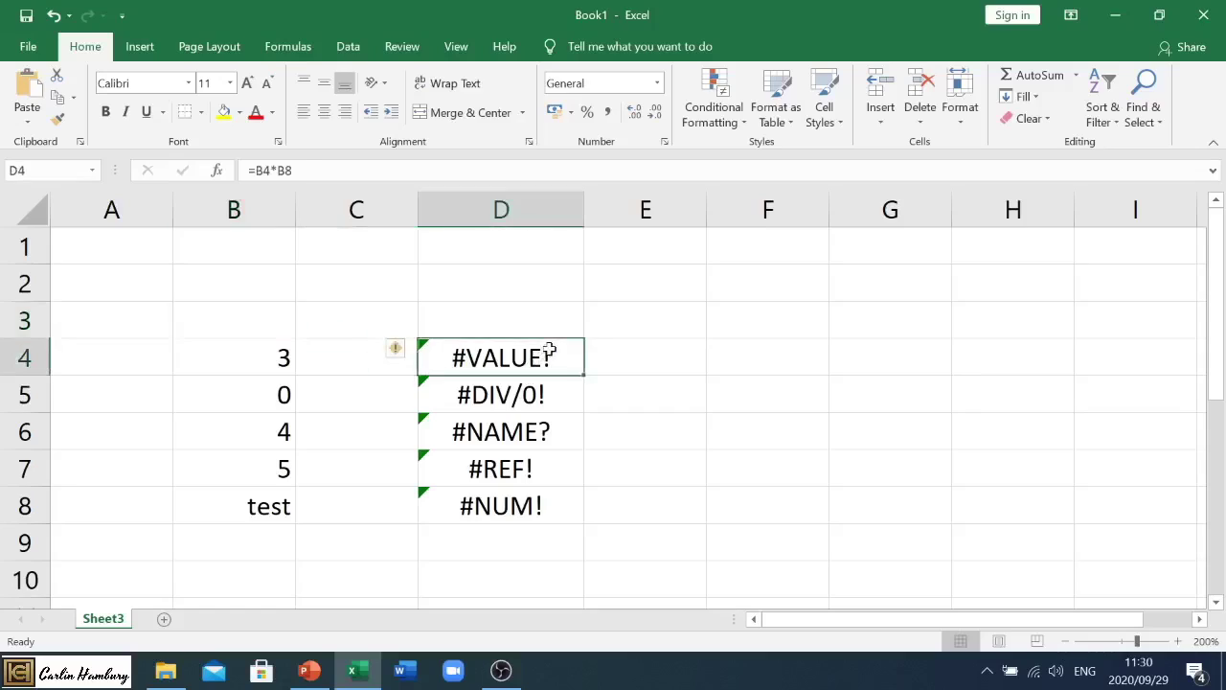
pyautogui.click(268, 497)
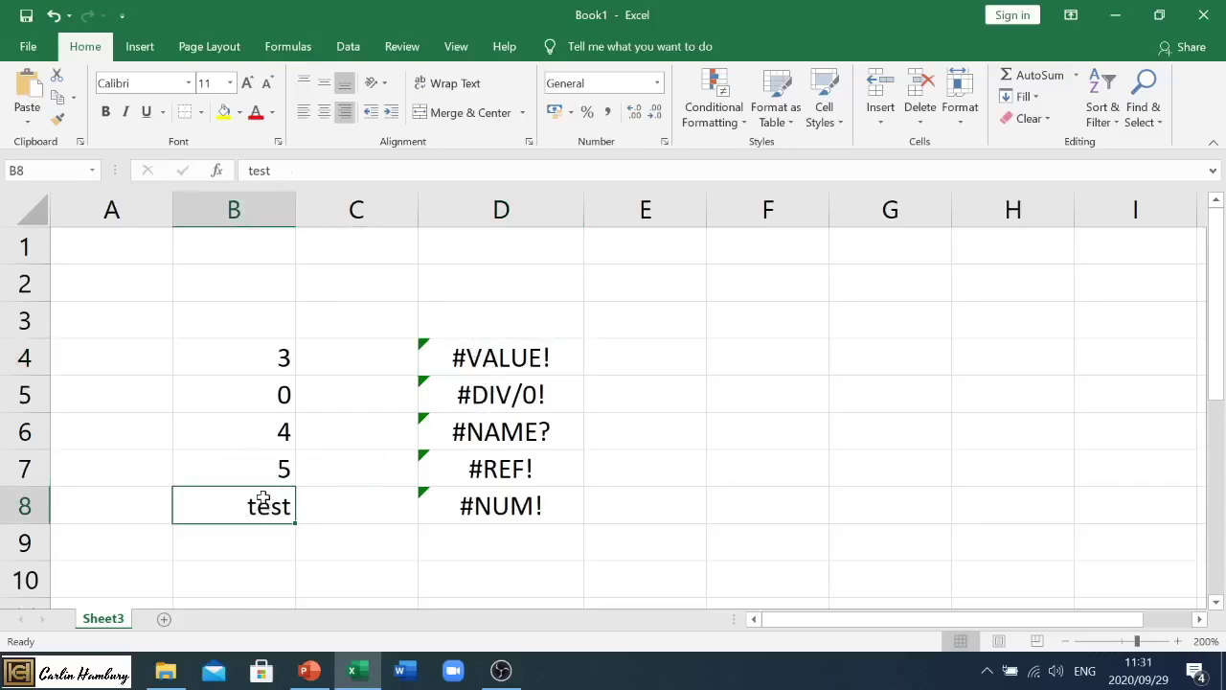
pyautogui.write('6')
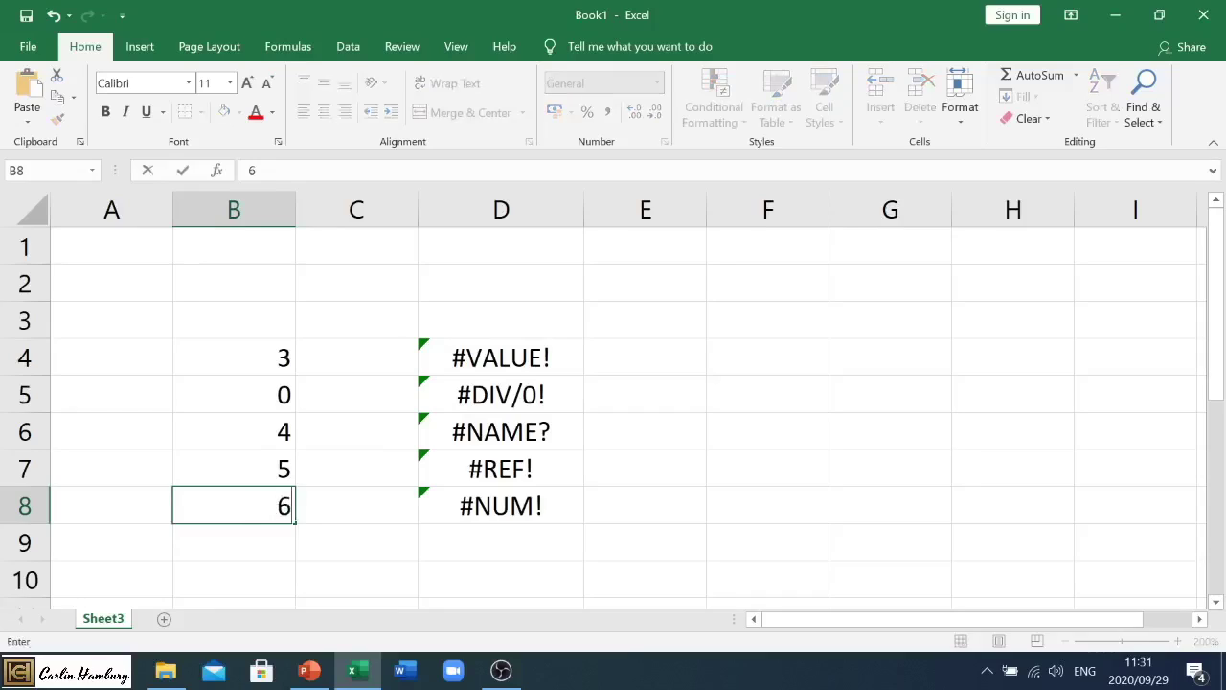
pyautogui.press('Return')
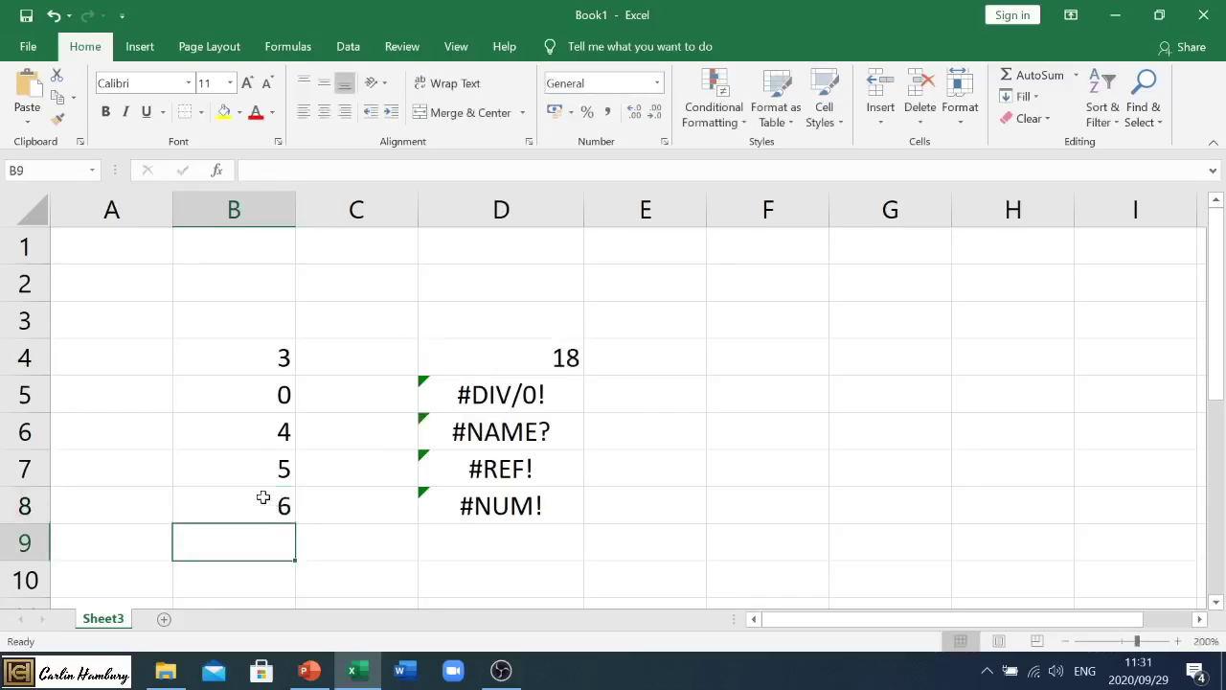
# Step: Put the text 'test' back in B8 to reproduce D4's #VALUE! error
pyautogui.click(535, 356)
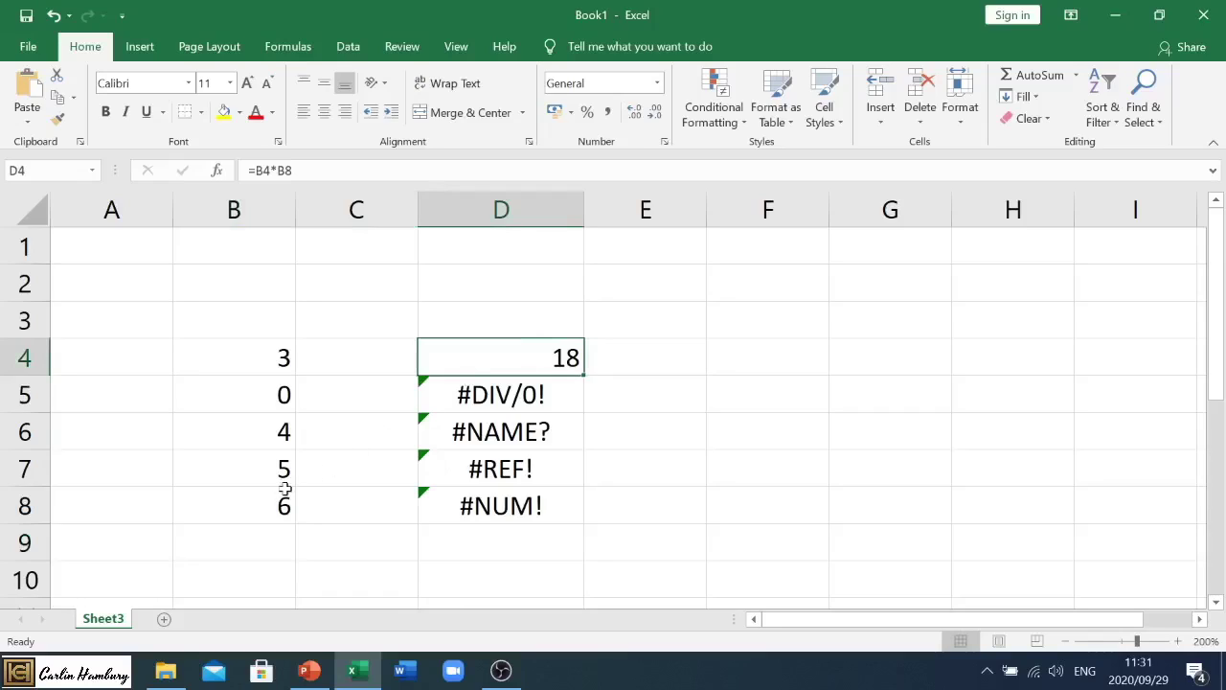
pyautogui.click(271, 528)
pyautogui.click(267, 505)
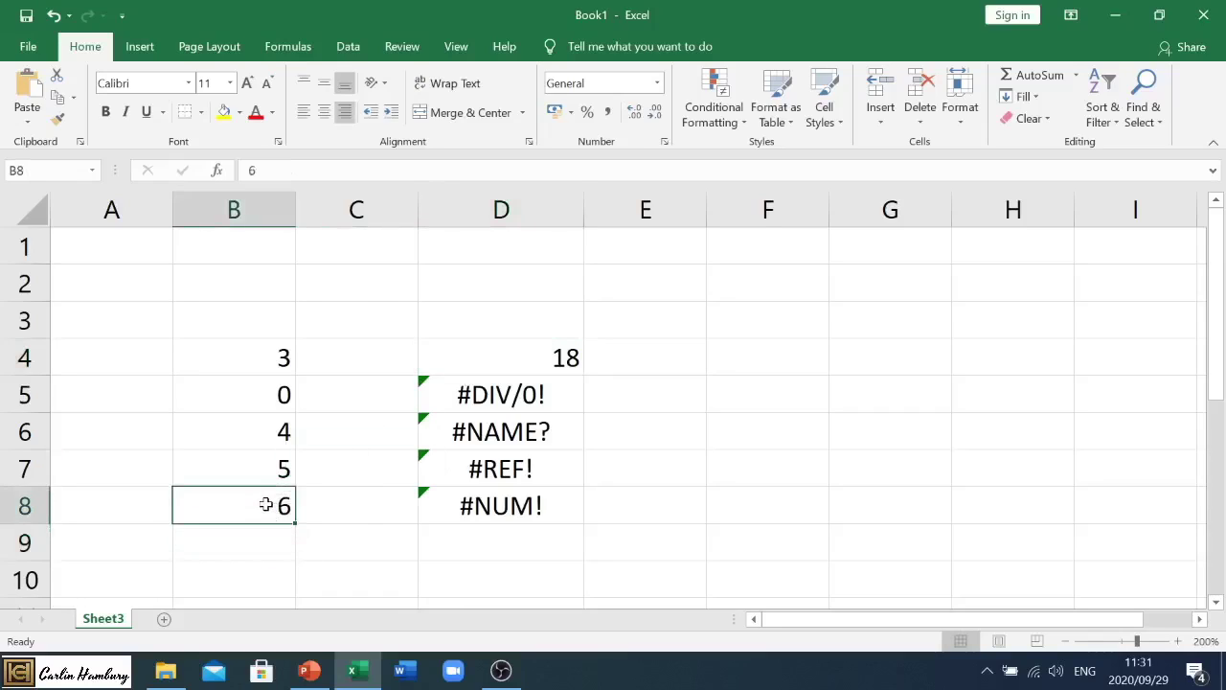
pyautogui.write('test')
pyautogui.press('Return')
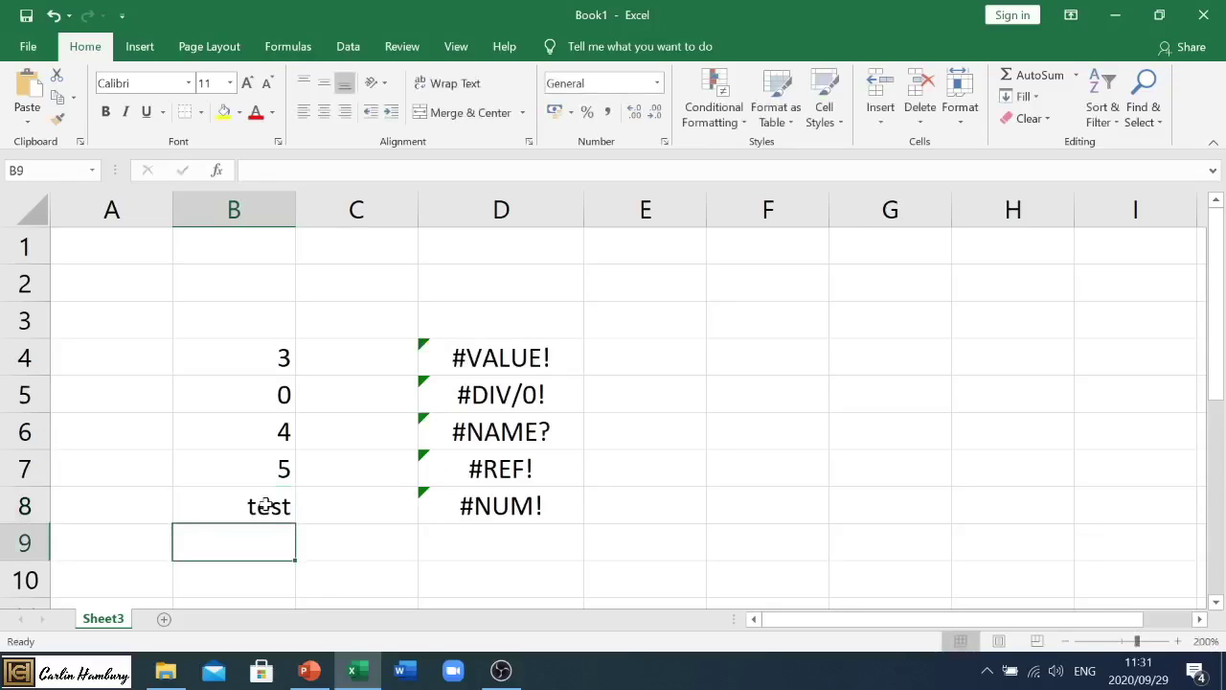
# Step: Enter 9 in B8 so D4 shows 27
pyautogui.click(266, 504)
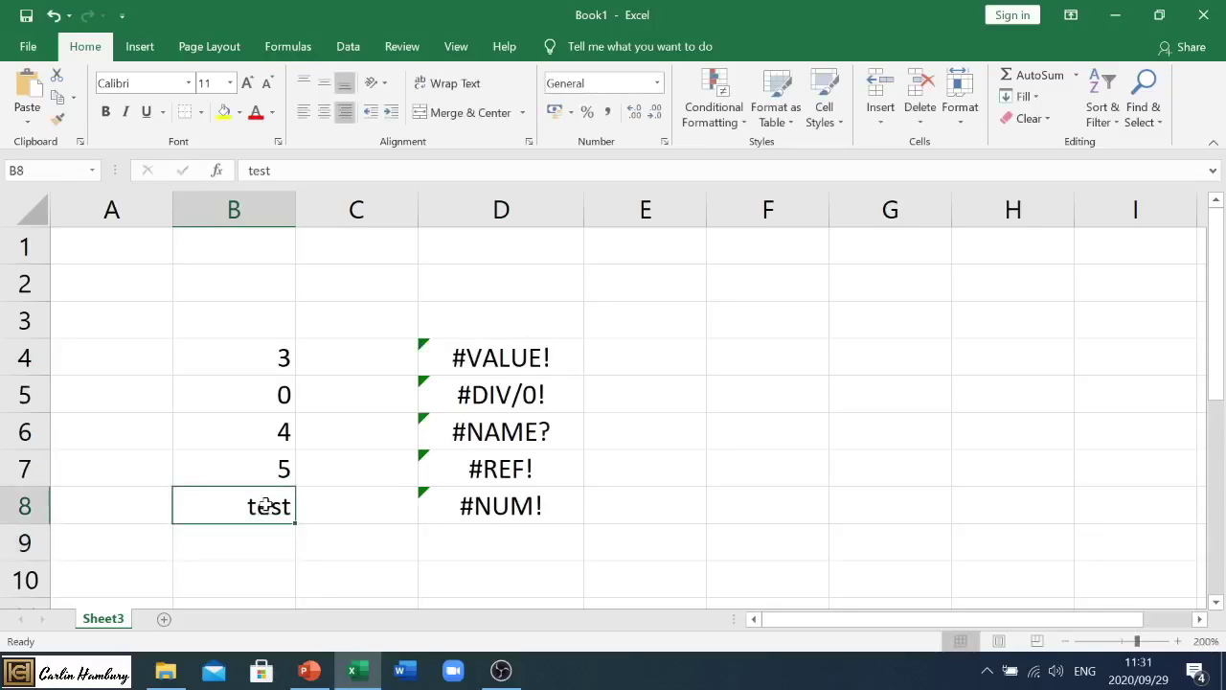
pyautogui.write('9')
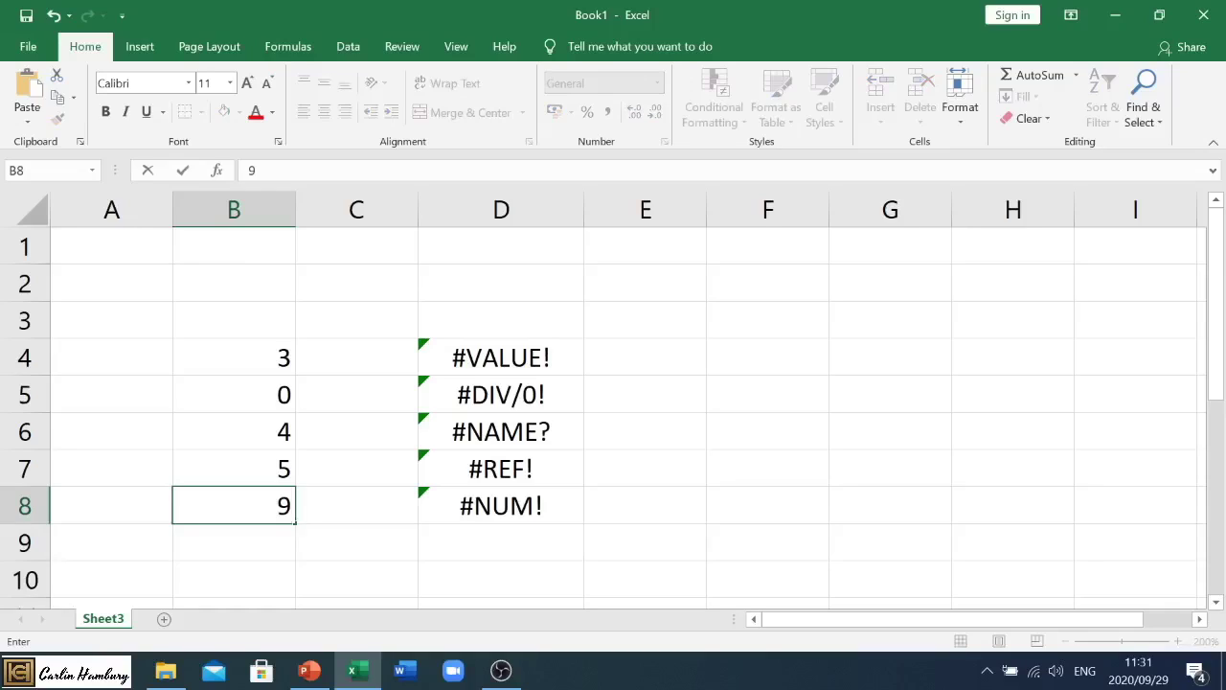
pyautogui.press('Return')
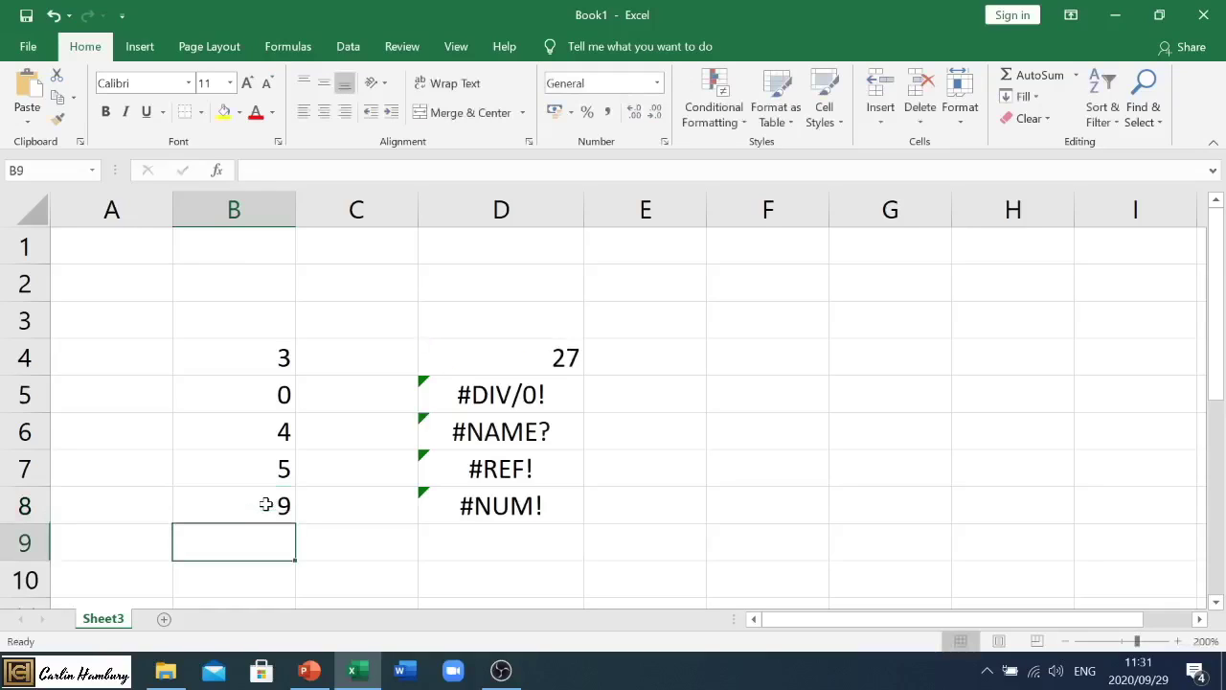
# Step: Enter 1 in divisor cell B5 so D5's =B4/B5 stops showing #DIV/0!
pyautogui.click(563, 391)
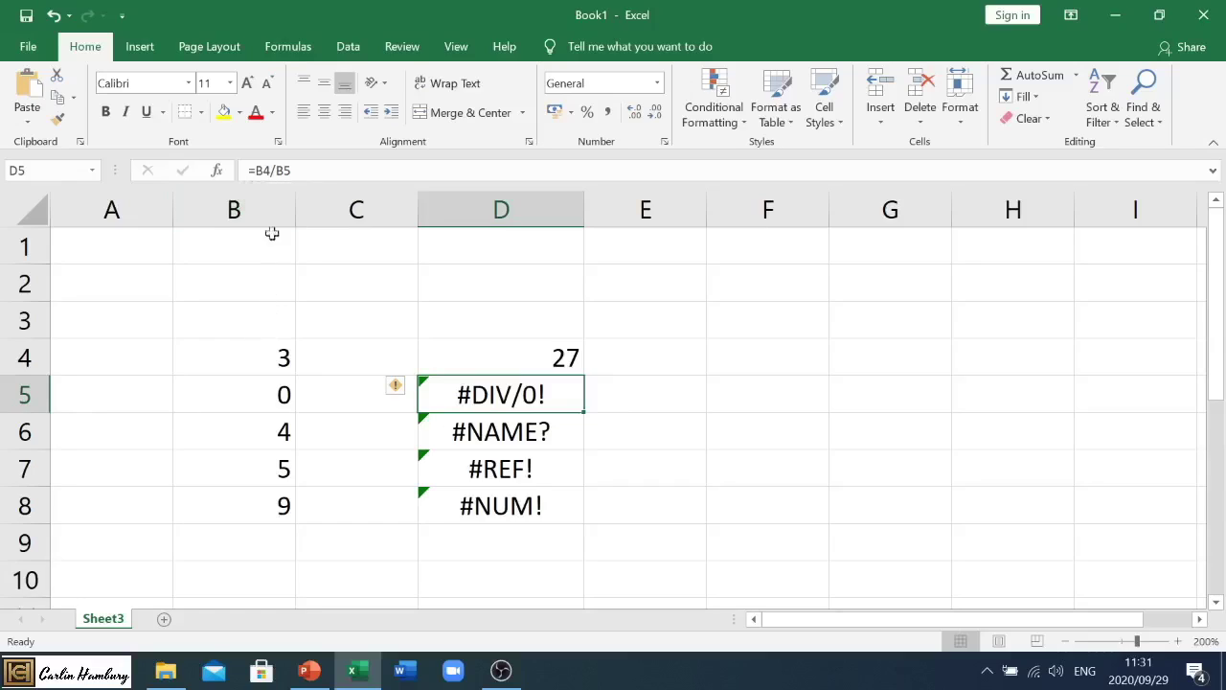
pyautogui.click(275, 394)
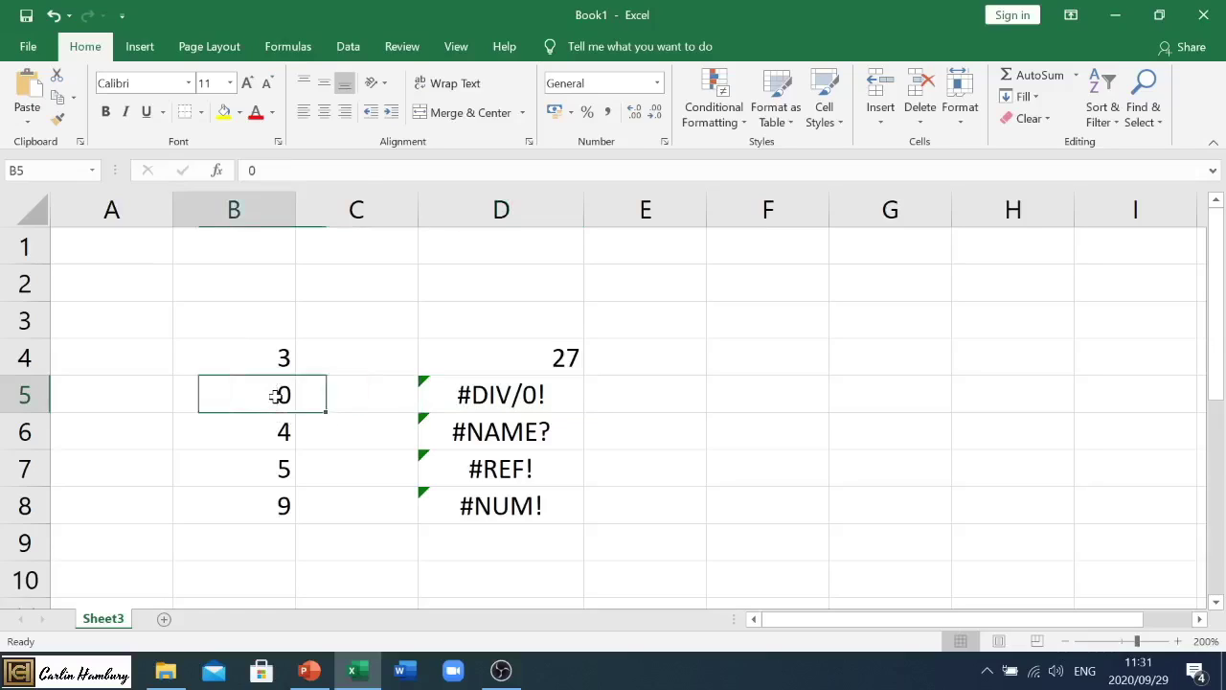
pyautogui.write('1')
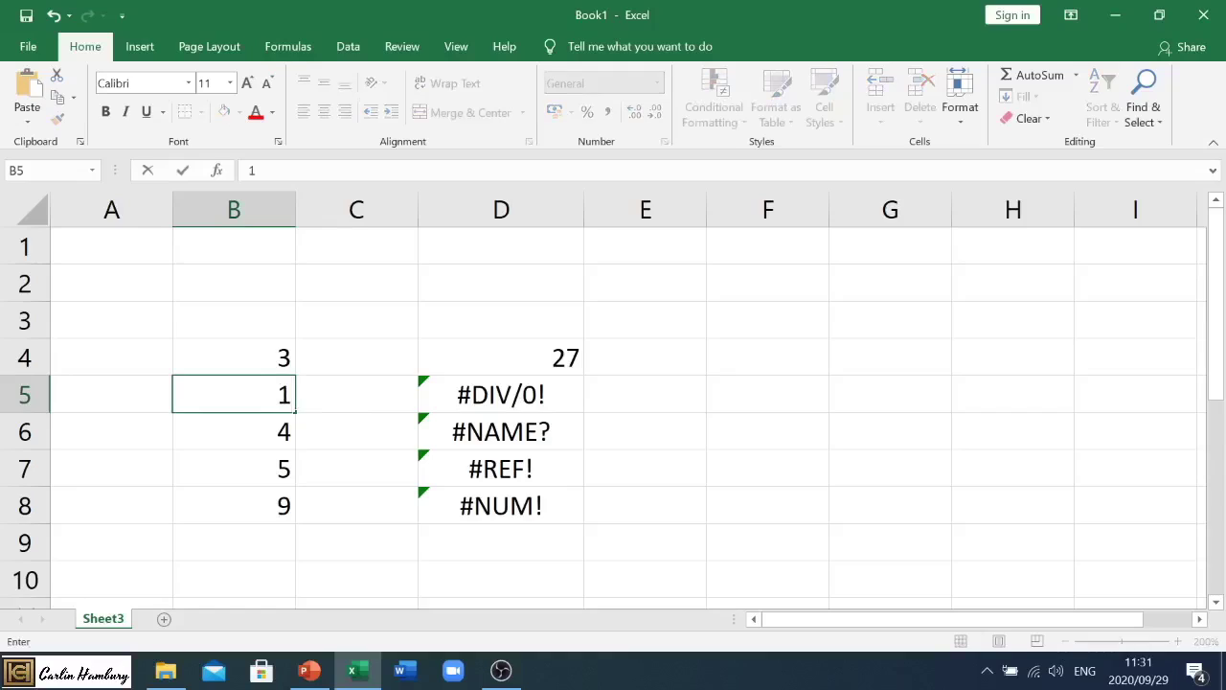
pyautogui.press('Return')
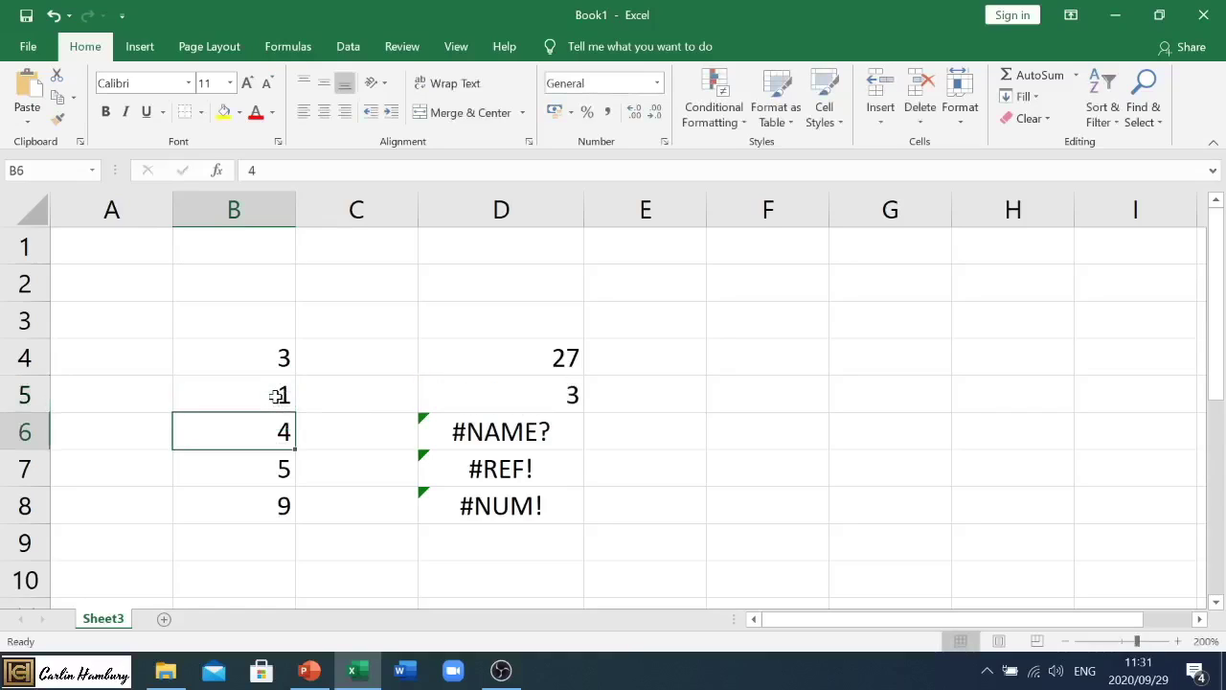
# Step: Put 0 back in B5 to recreate the #DIV/0! error in D5
pyautogui.click(283, 395)
pyautogui.write('0')
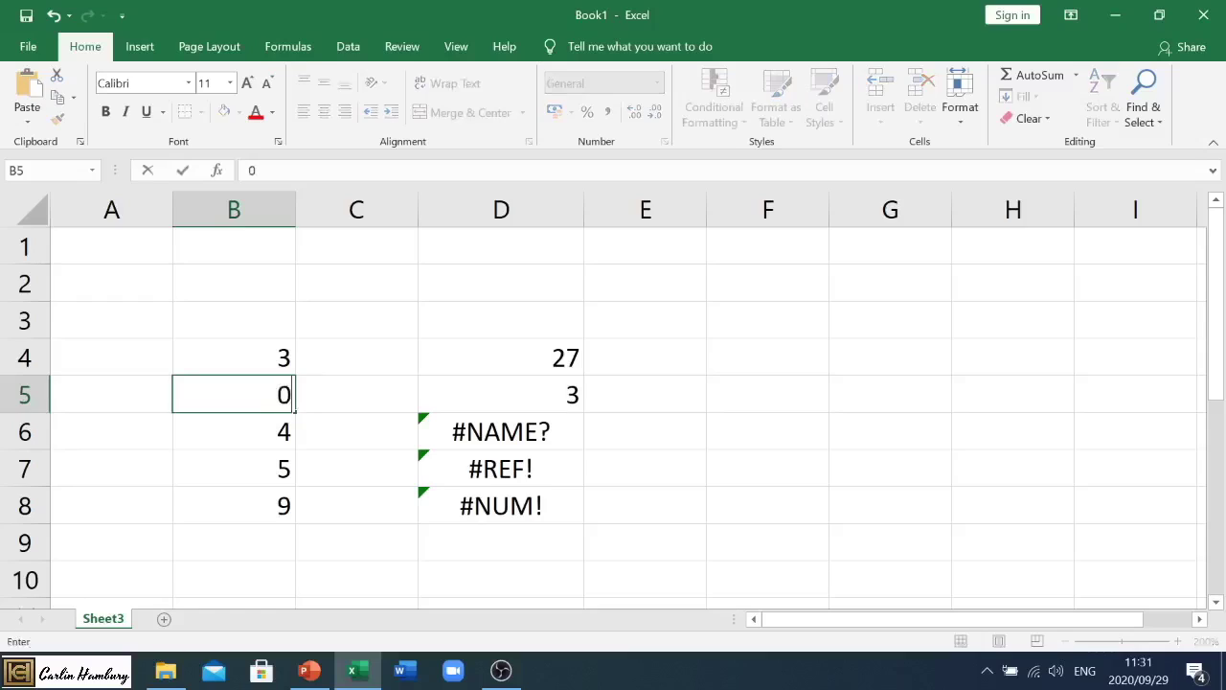
pyautogui.press('Return')
pyautogui.click(284, 394)
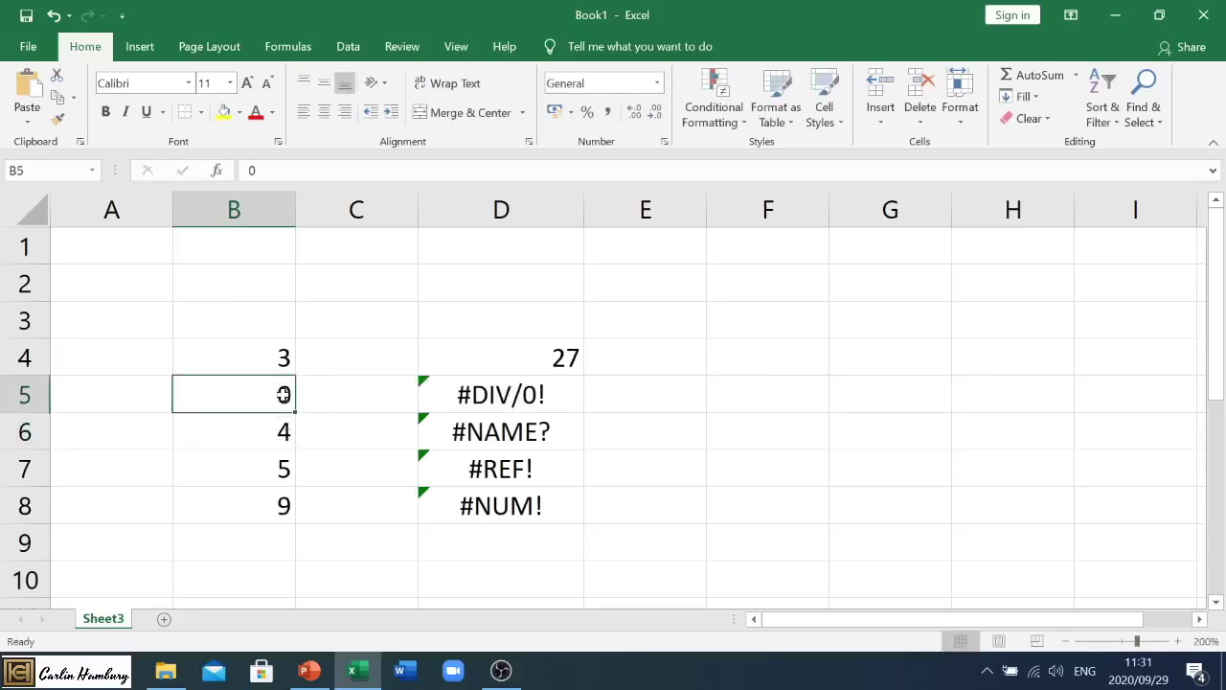
pyautogui.click(541, 393)
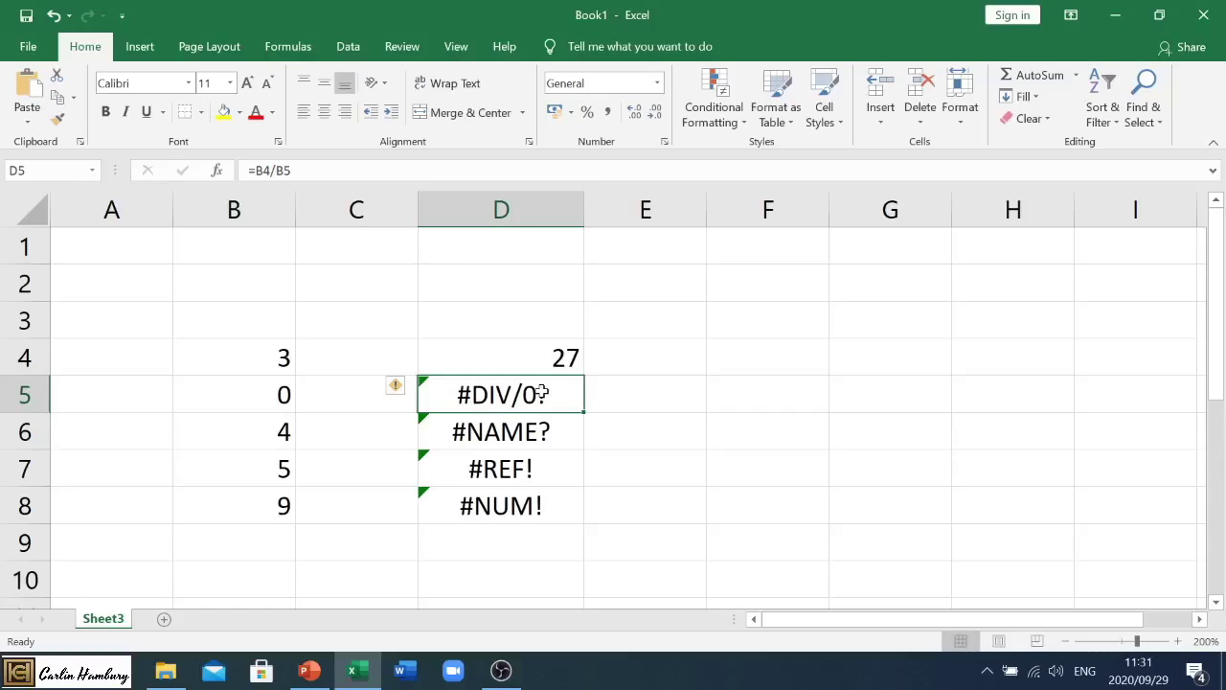
# Step: Enter 1 in B5 again so D5 shows 3
pyautogui.click(251, 393)
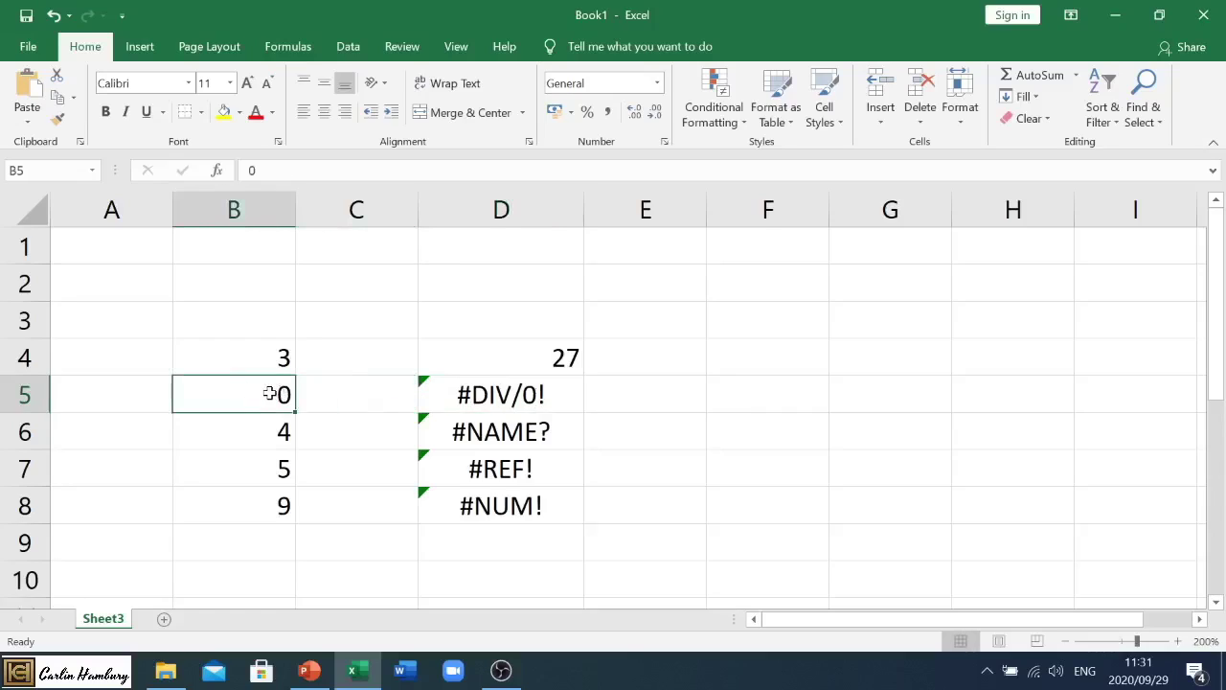
pyautogui.write('1')
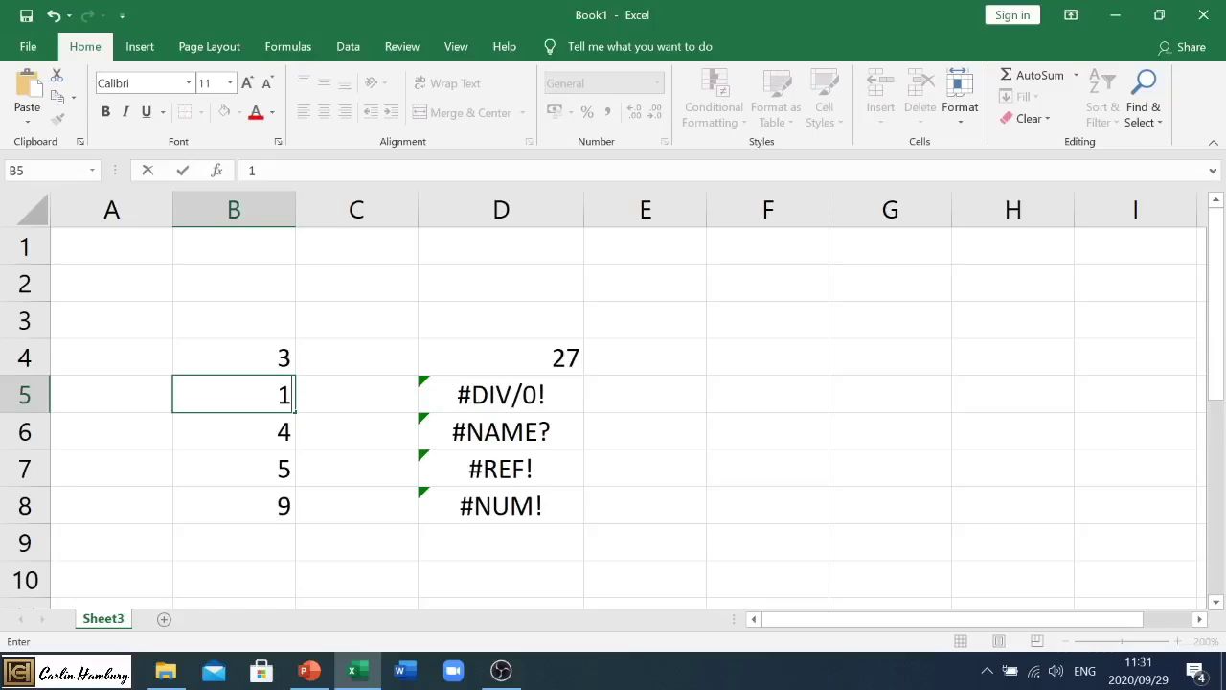
pyautogui.press('Return')
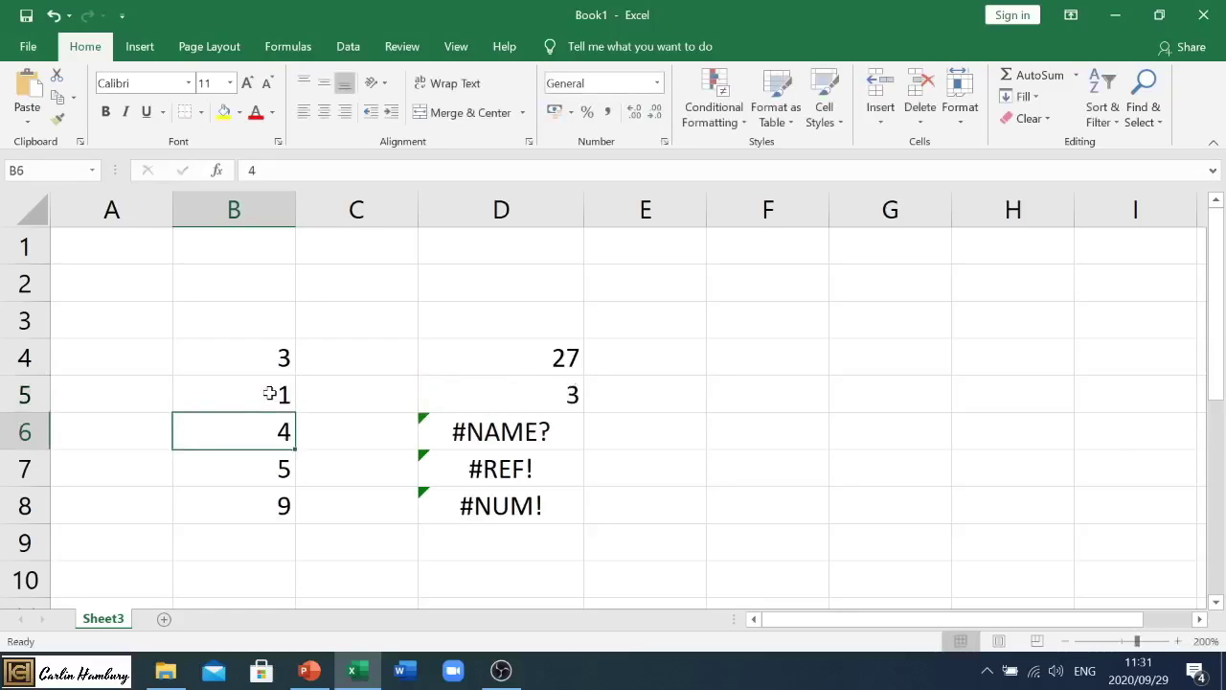
# Step: Fix the misspelled function name in D6's formula to AVERAGE
pyautogui.click(496, 426)
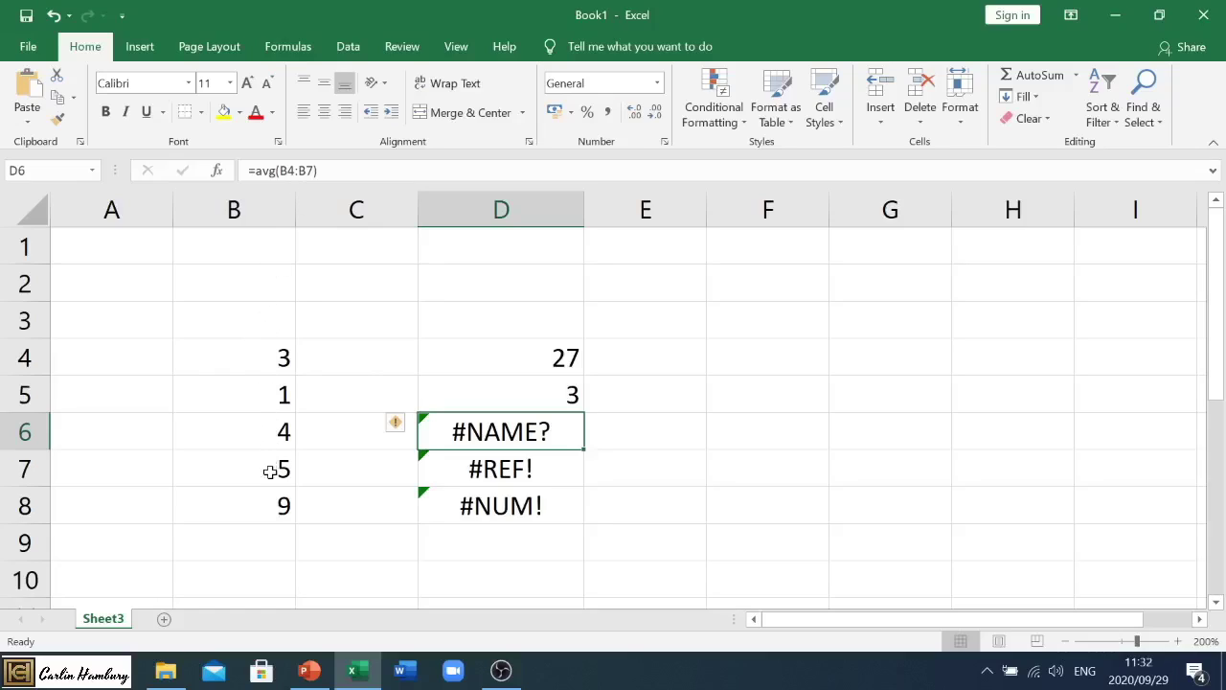
pyautogui.click(276, 171)
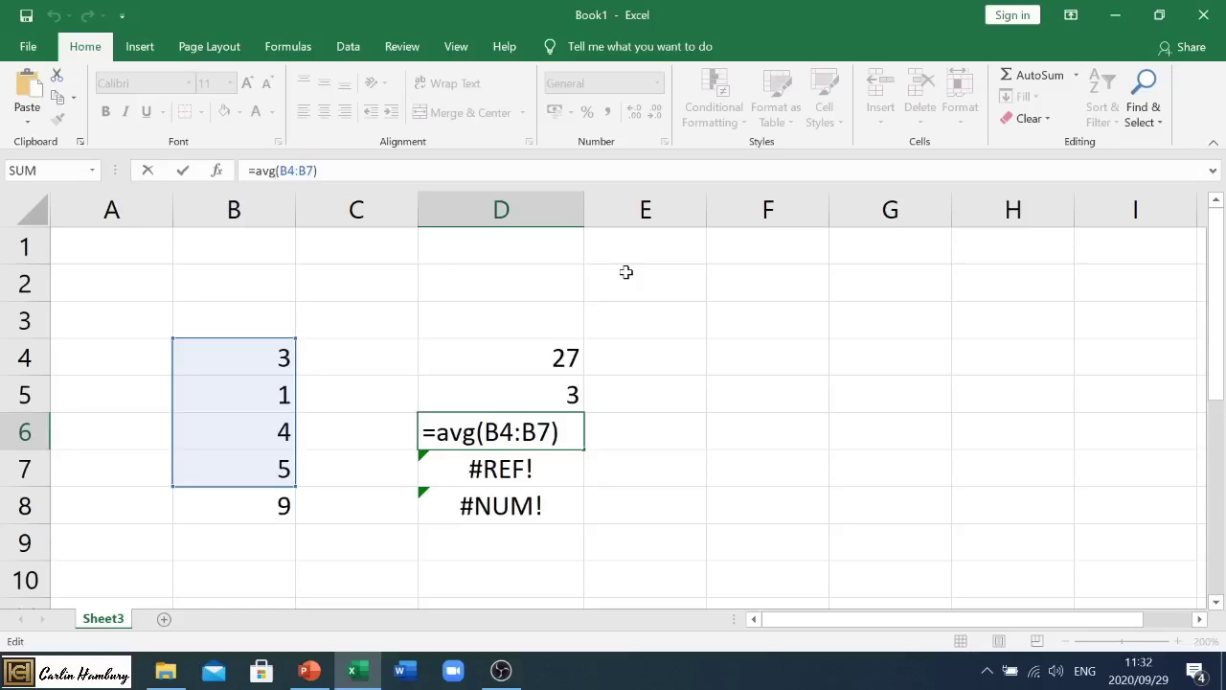
pyautogui.press('BackSpace')
pyautogui.write('erage')
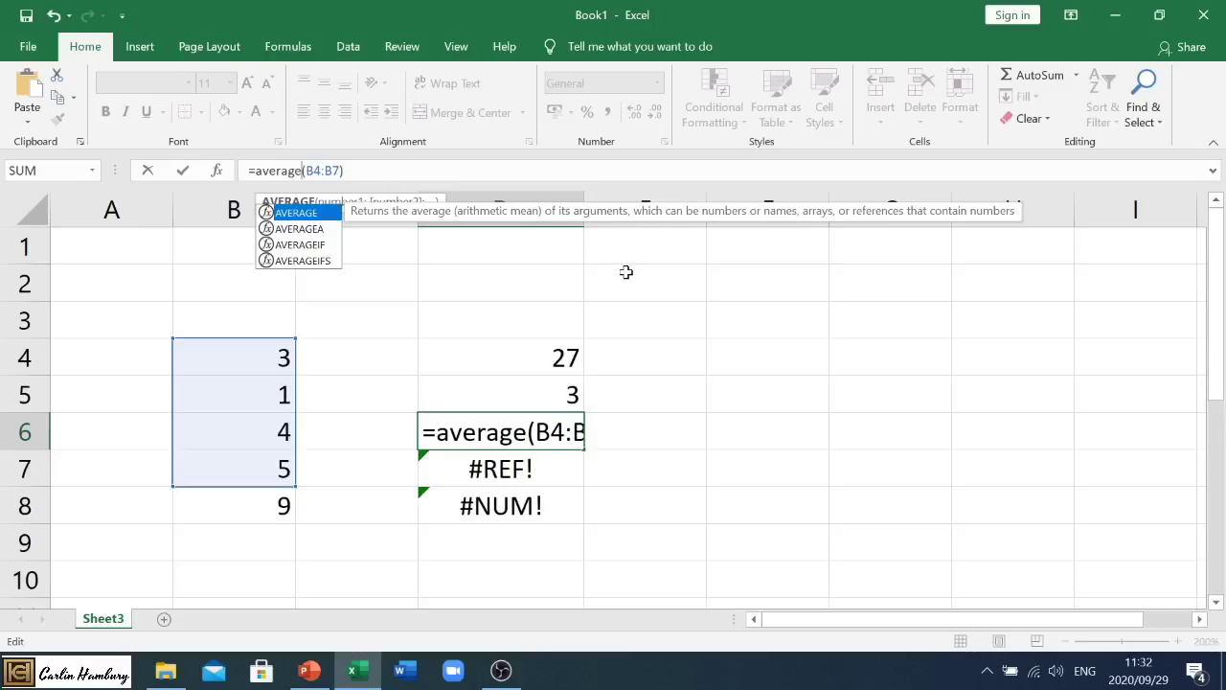
pyautogui.press('Return')
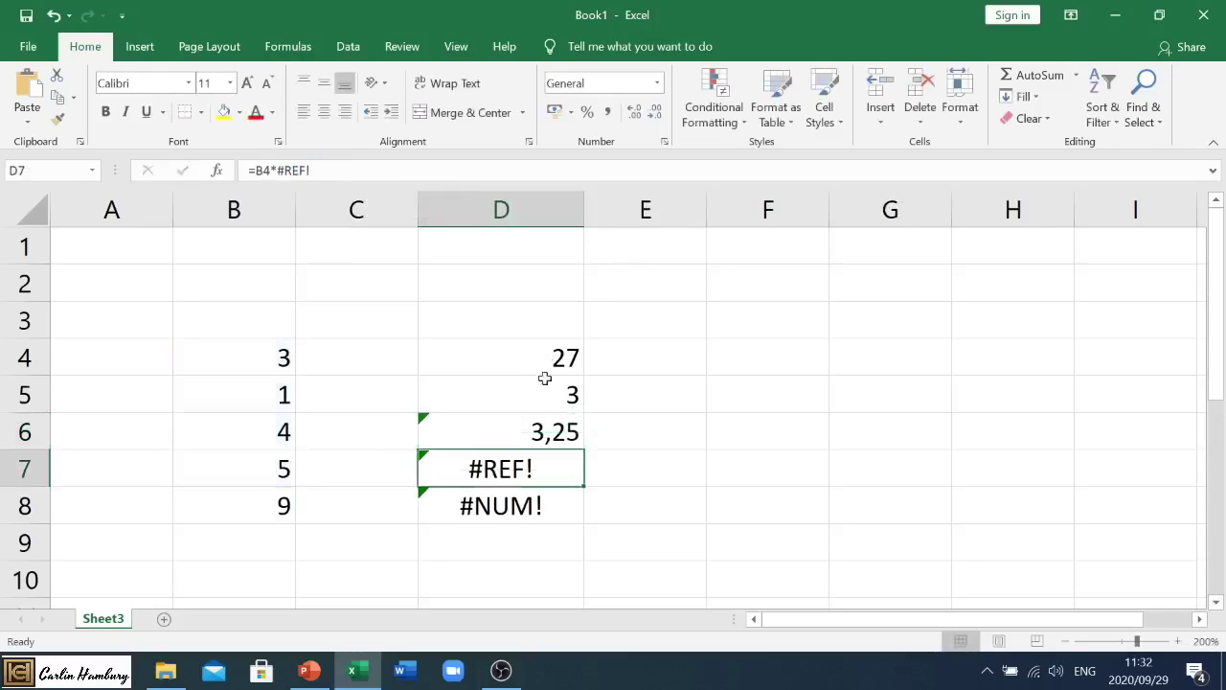
pyautogui.click(518, 423)
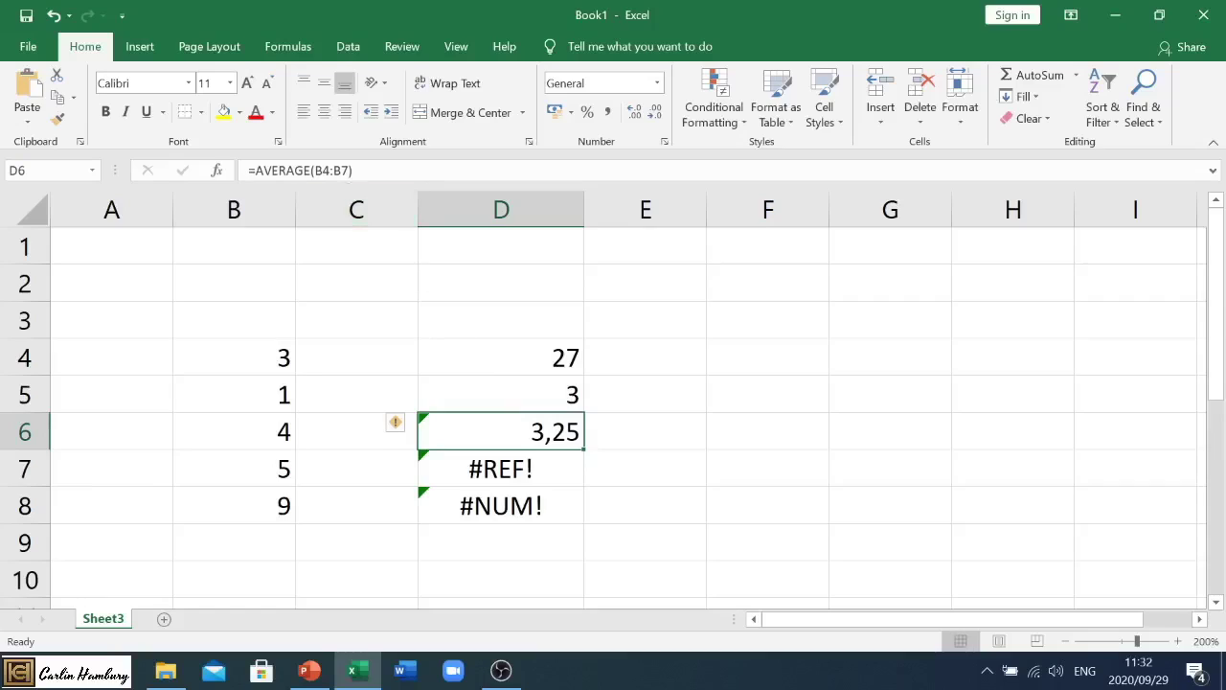
# Step: Misspell the function in D6 again to bring back the #NAME? error
pyautogui.click(295, 171)
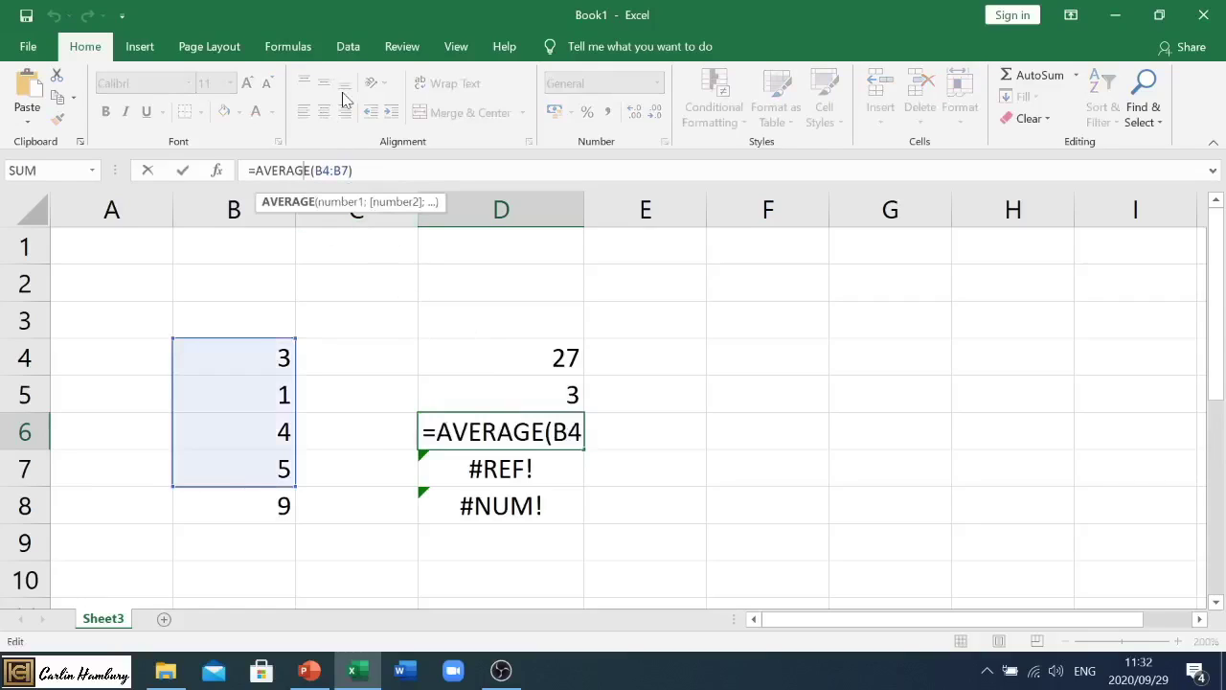
pyautogui.press('BackSpace')
pyautogui.press('BackSpace')
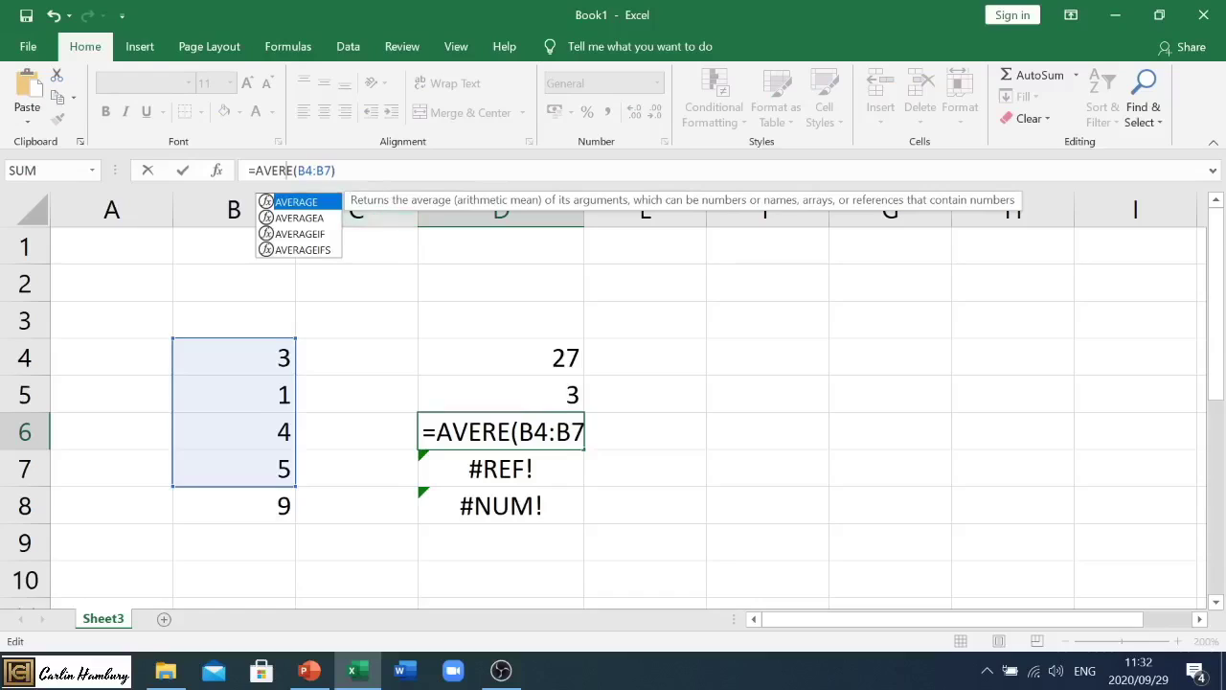
pyautogui.press('End')
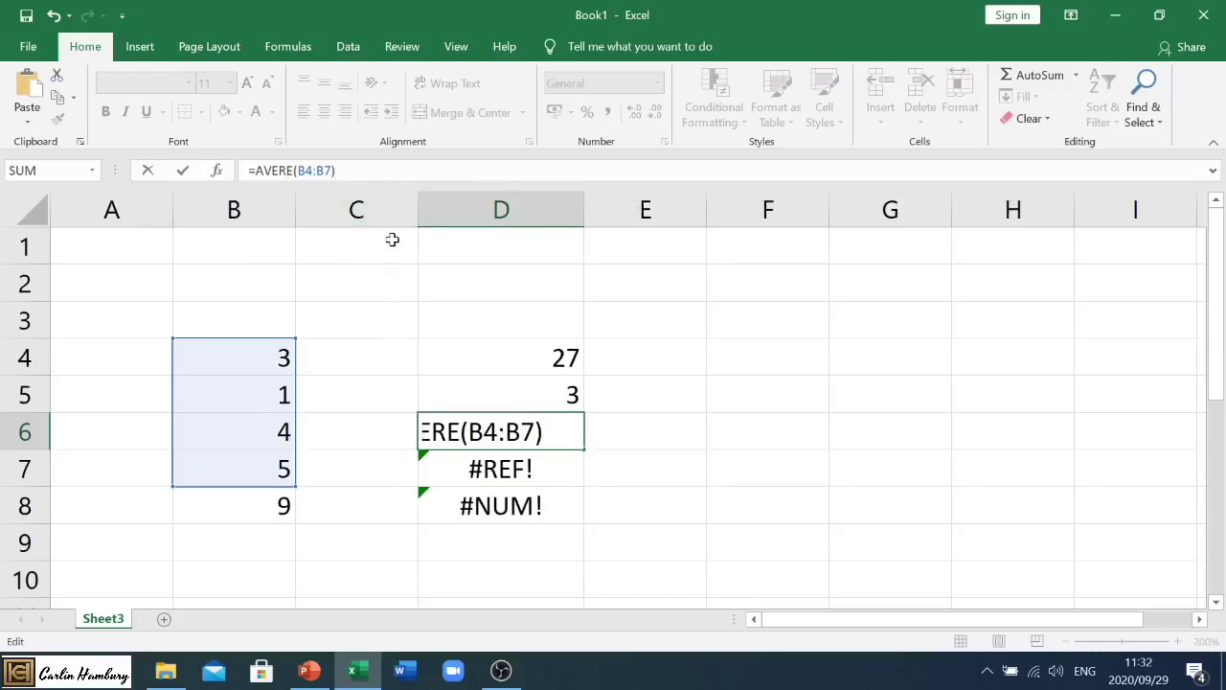
pyautogui.press('Return')
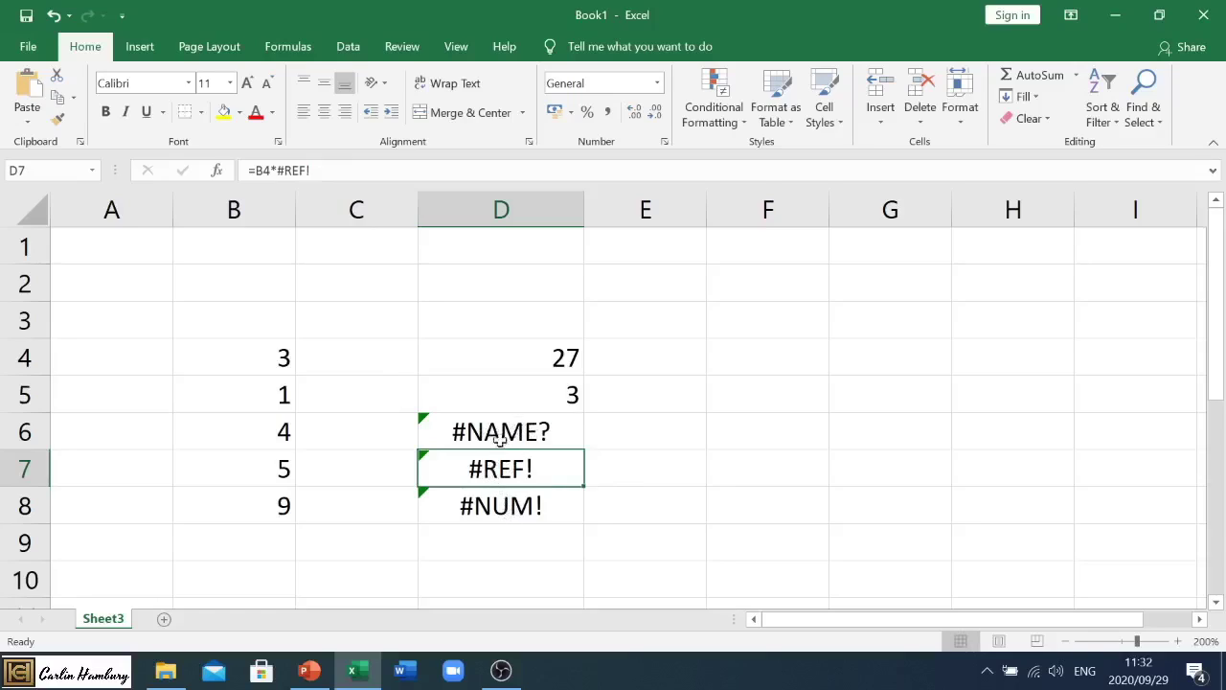
pyautogui.click(501, 432)
# Step: Correct D6 to =AVERAGE(B4:B7) so it returns 3,25
pyautogui.doubleClick(501, 432)
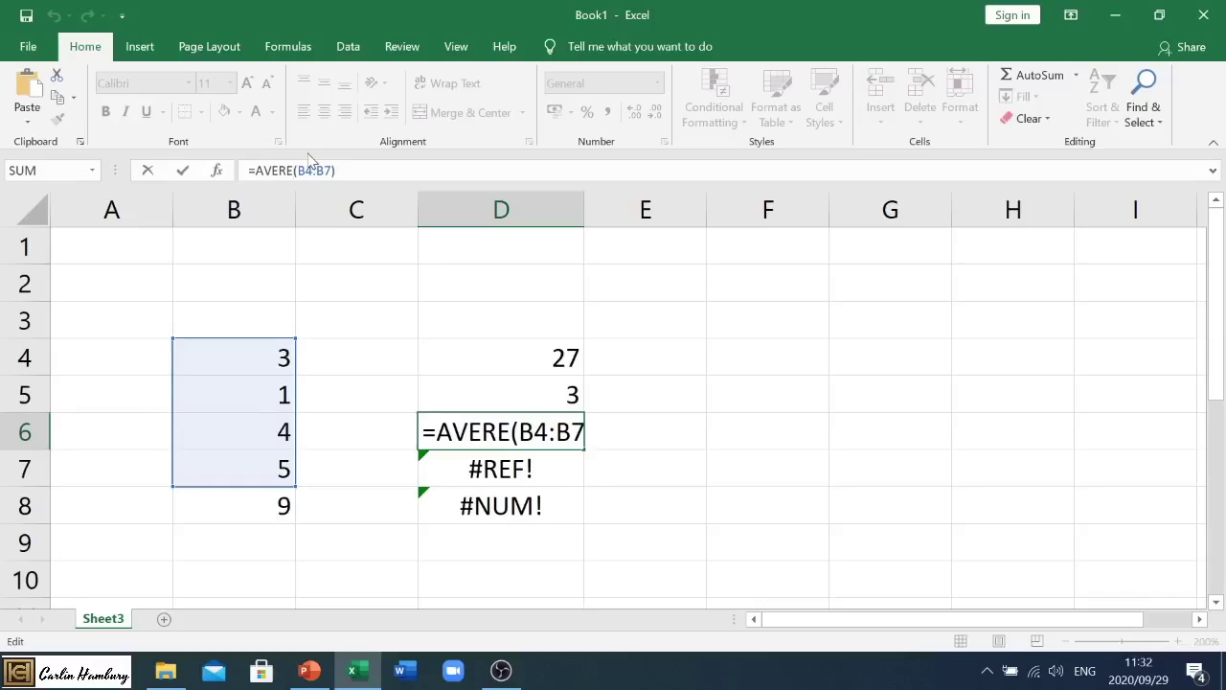
pyautogui.press('BackSpace')
pyautogui.write('age')
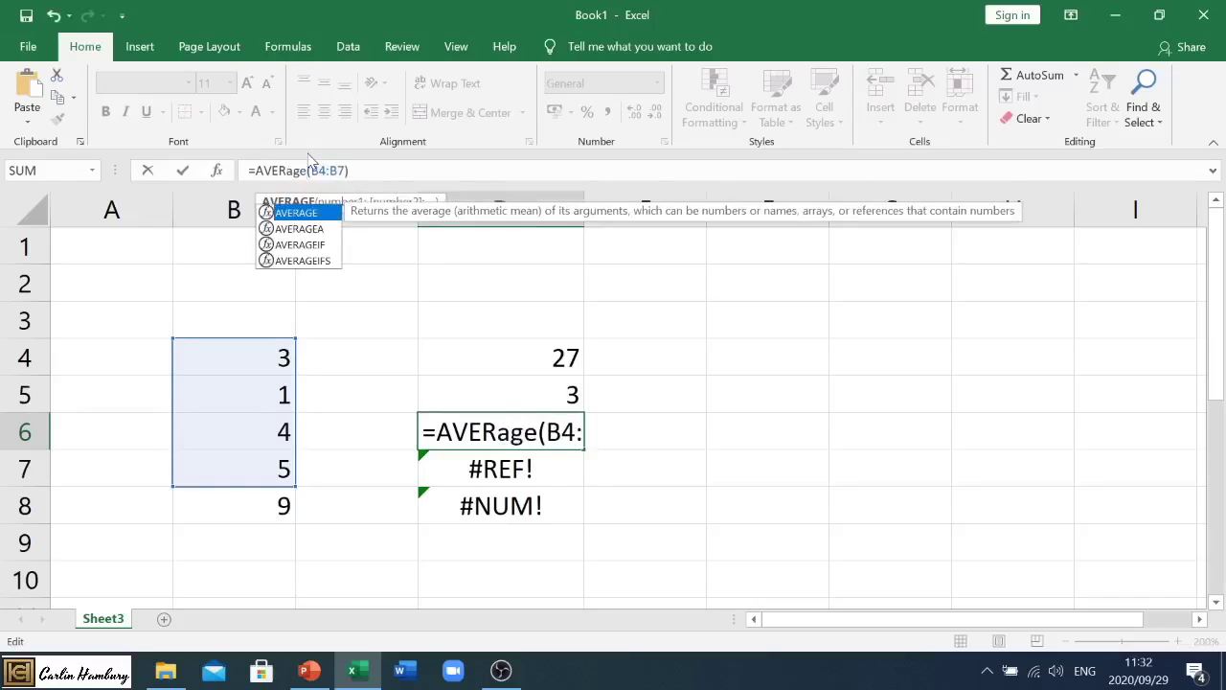
pyautogui.press('Return')
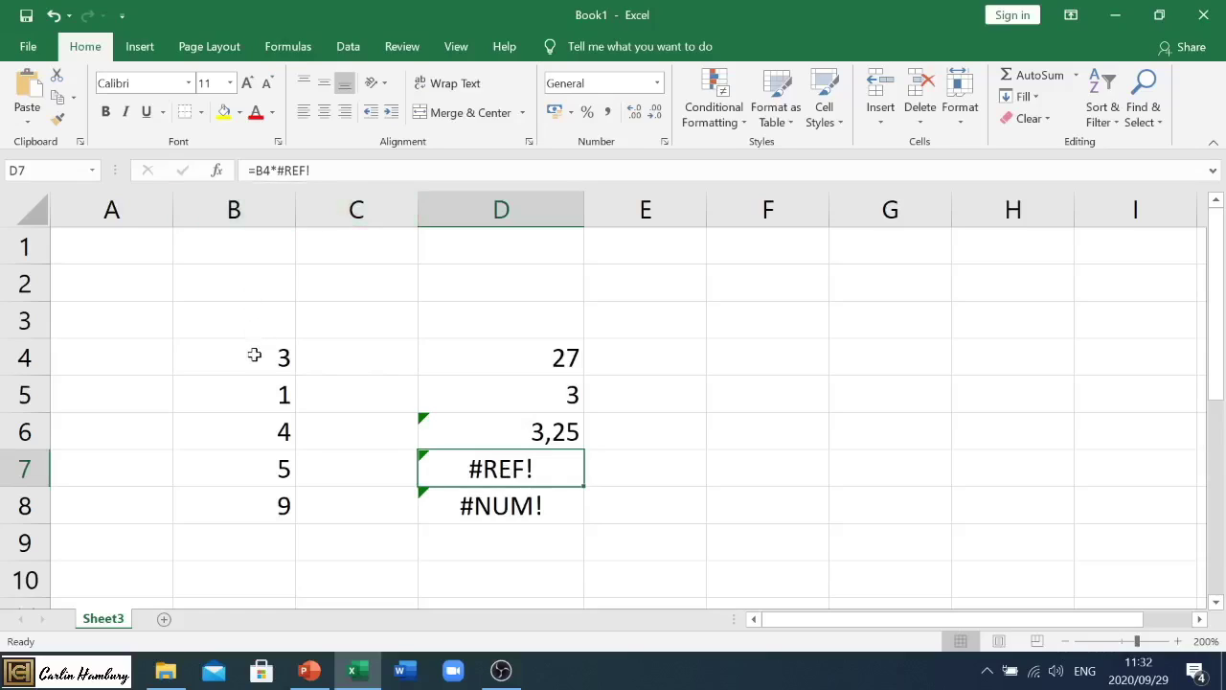
# Step: Enter 3 in A5 and replace #REF! in D7 with A5, so =B4*A5 returns 9
pyautogui.click(131, 397)
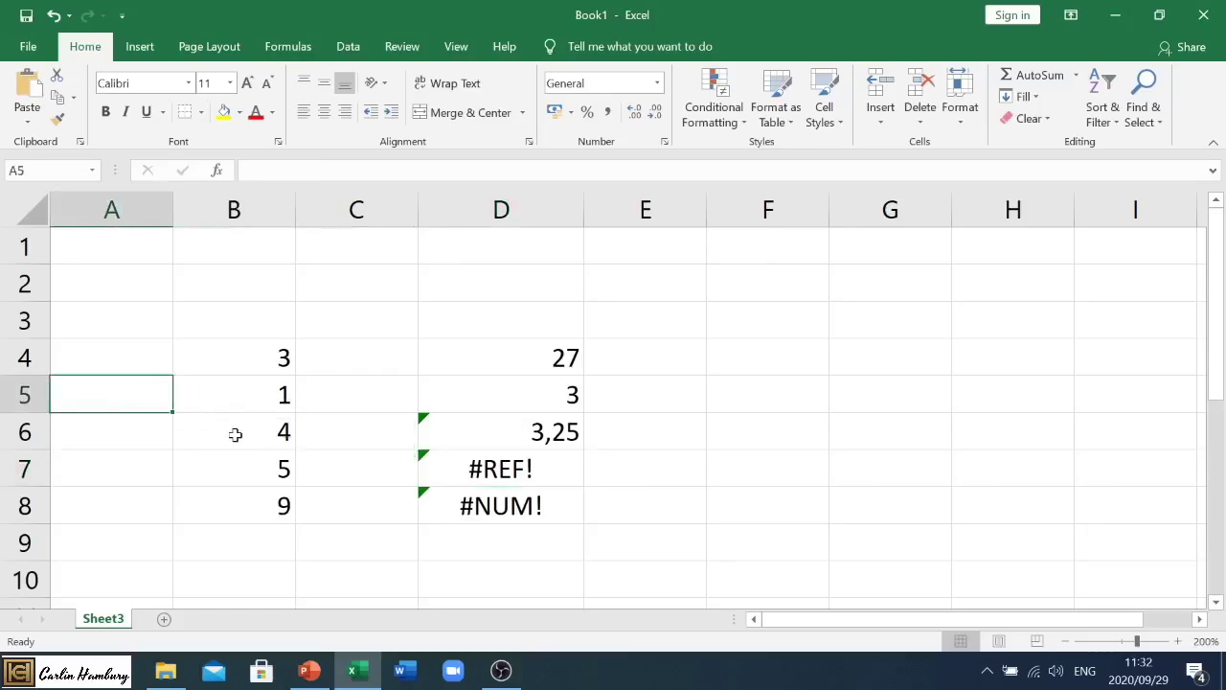
pyautogui.write('3')
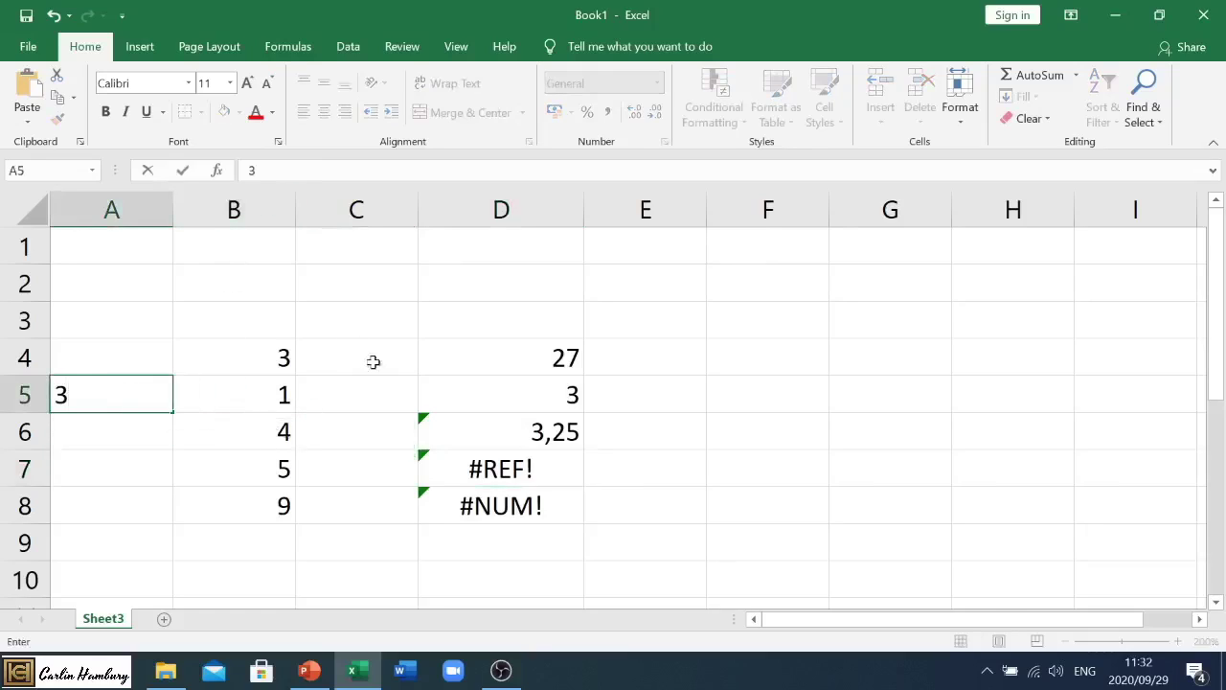
pyautogui.click(517, 476)
pyautogui.press('F2')
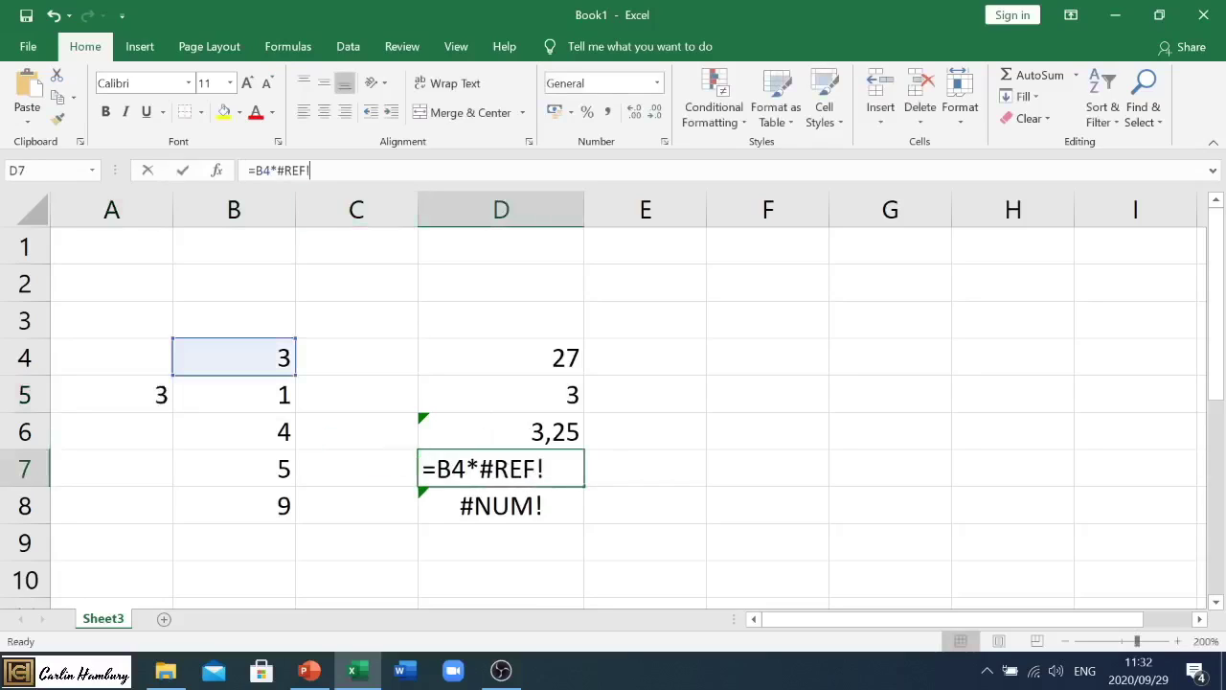
pyautogui.press('BackSpace')
pyautogui.press('BackSpace')
pyautogui.press('BackSpace')
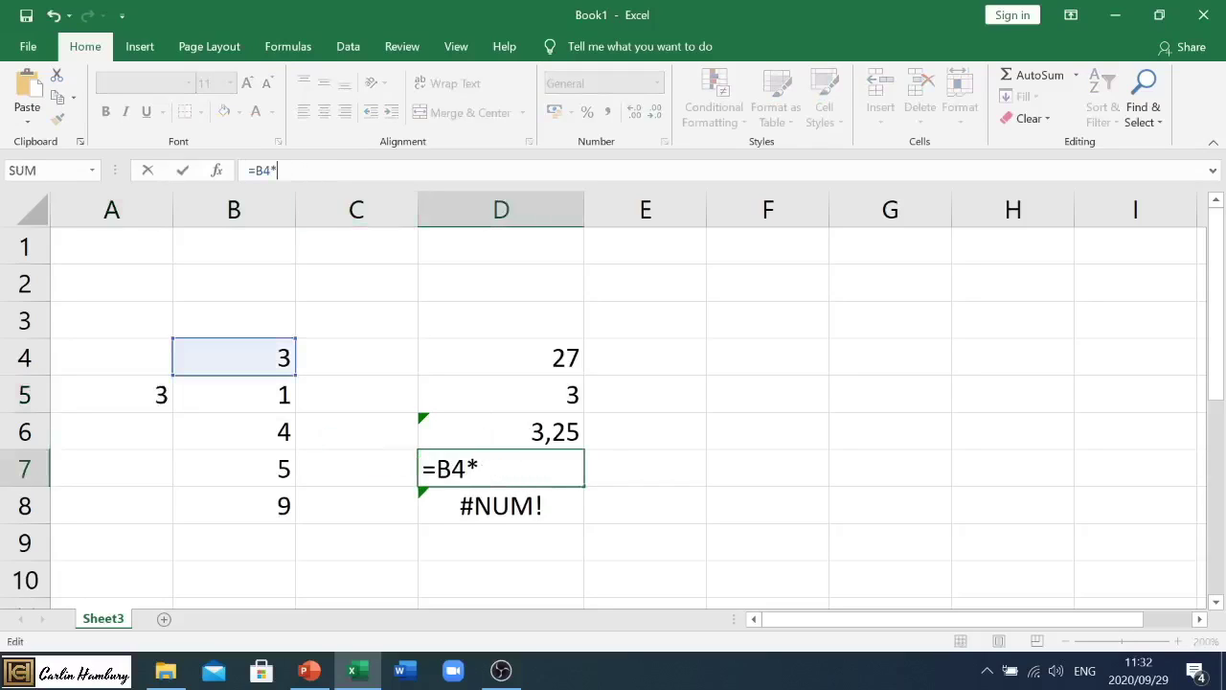
pyautogui.click(147, 390)
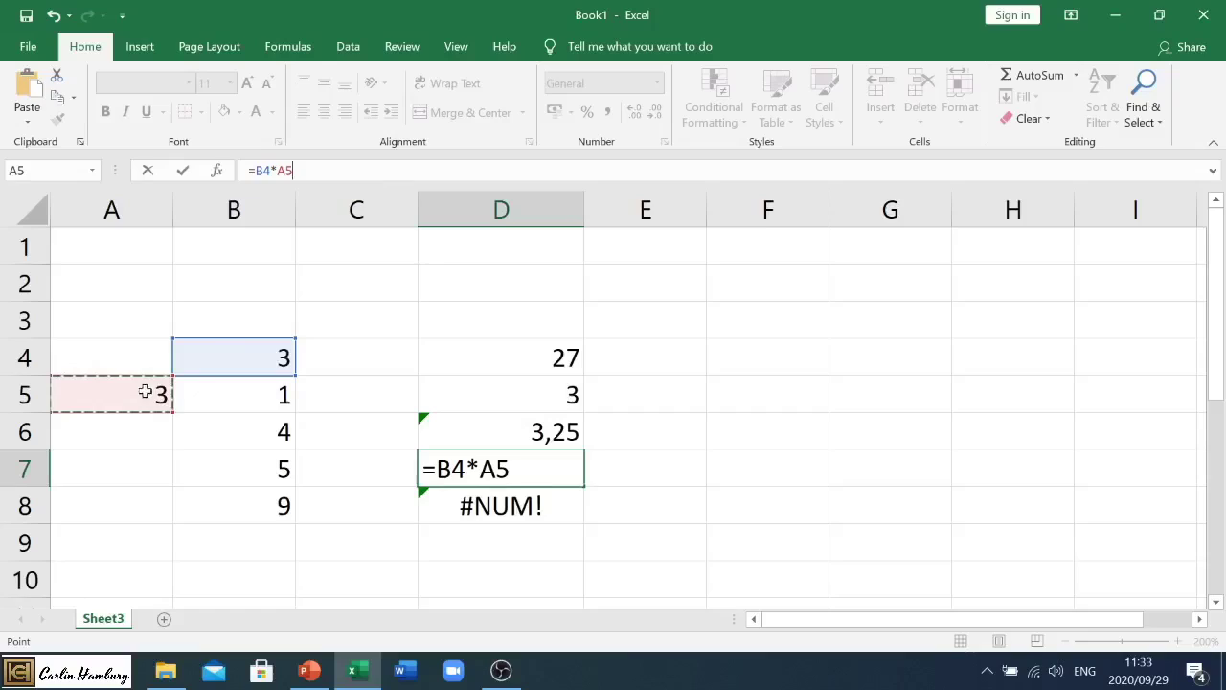
pyautogui.press('Return')
pyautogui.click(451, 463)
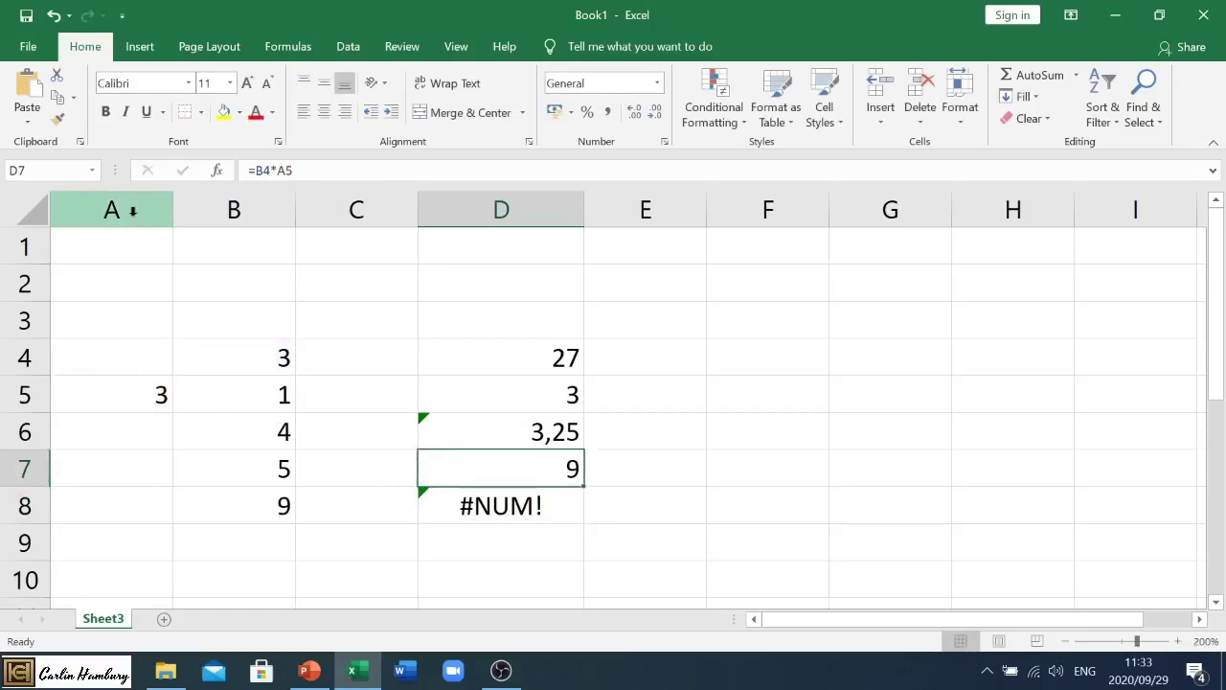
# Step: Delete cell A5 shifting cells up, leaving D7's formula as =B4*#REF!
pyautogui.click(115, 390)
pyautogui.rightClick(115, 390)
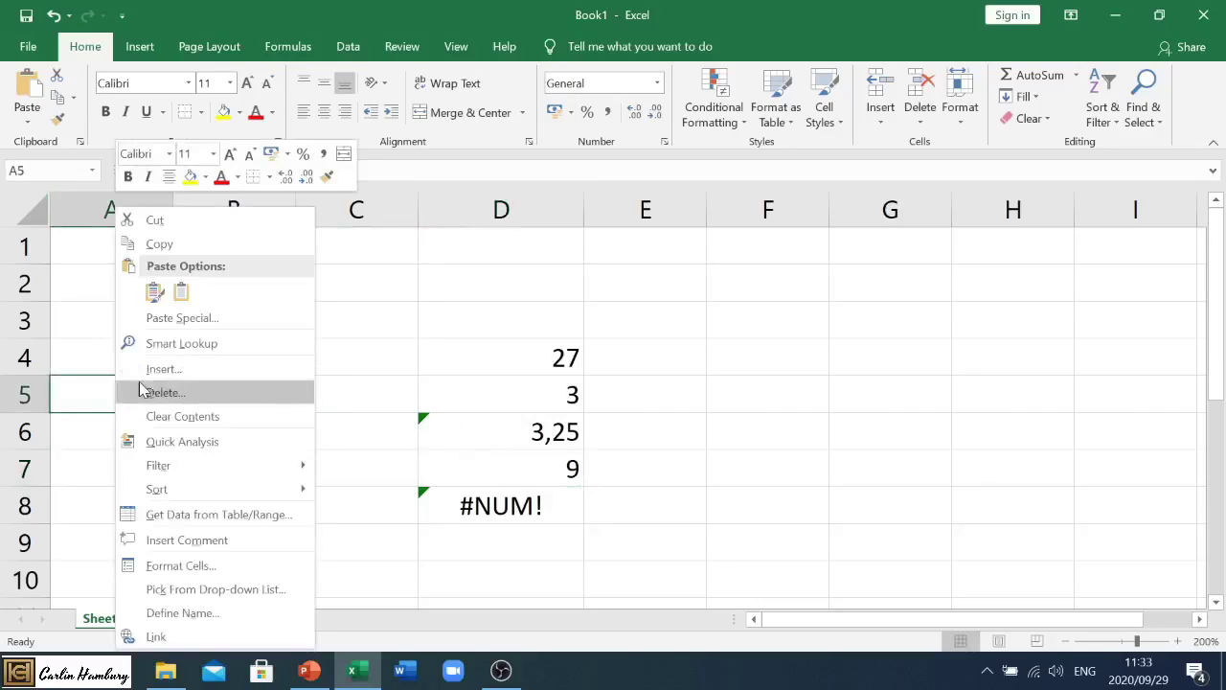
pyautogui.click(149, 394)
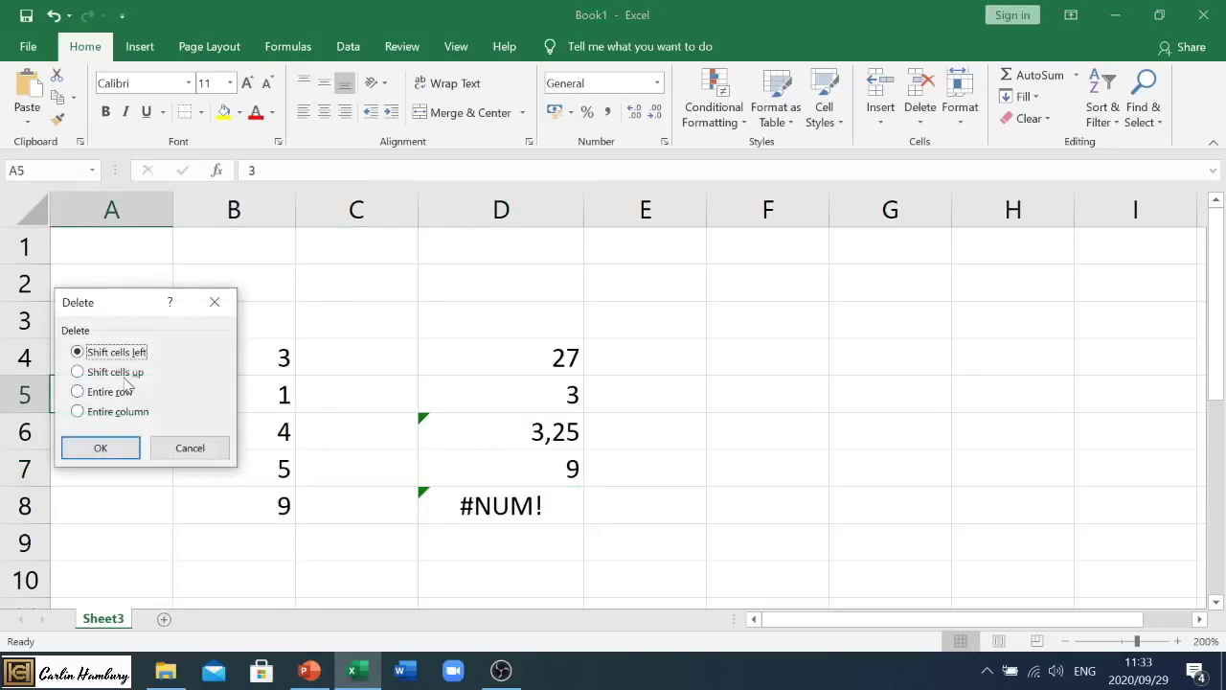
pyautogui.click(124, 373)
pyautogui.click(118, 449)
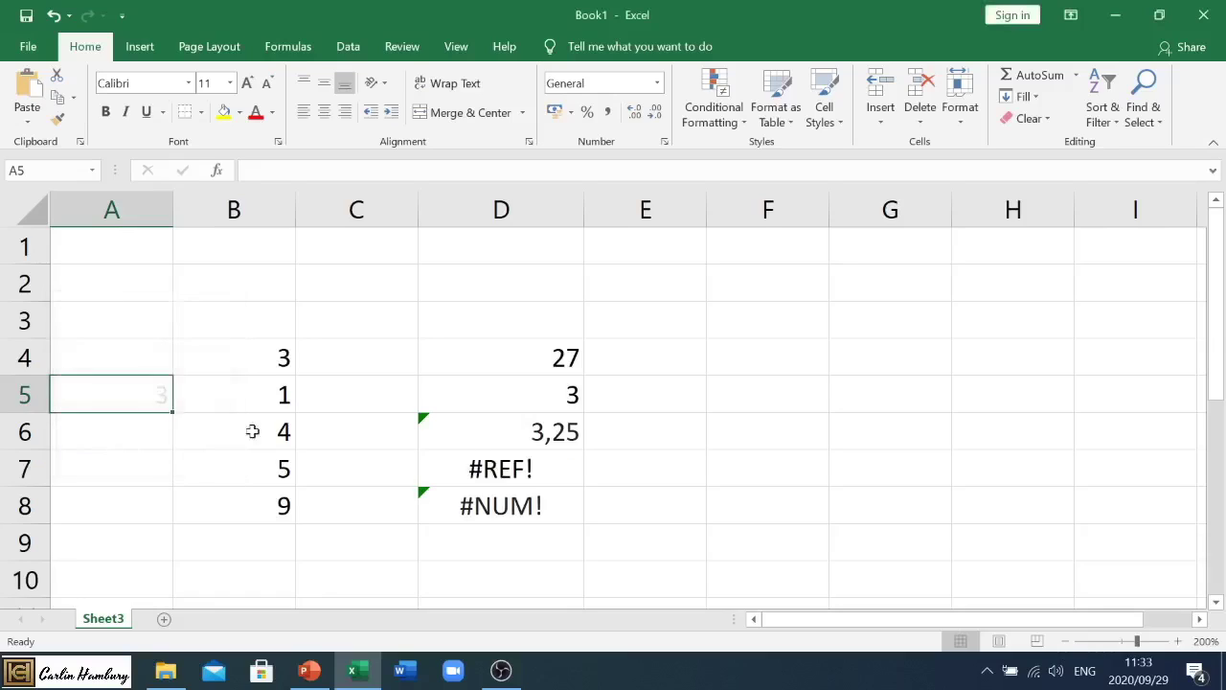
pyautogui.click(500, 479)
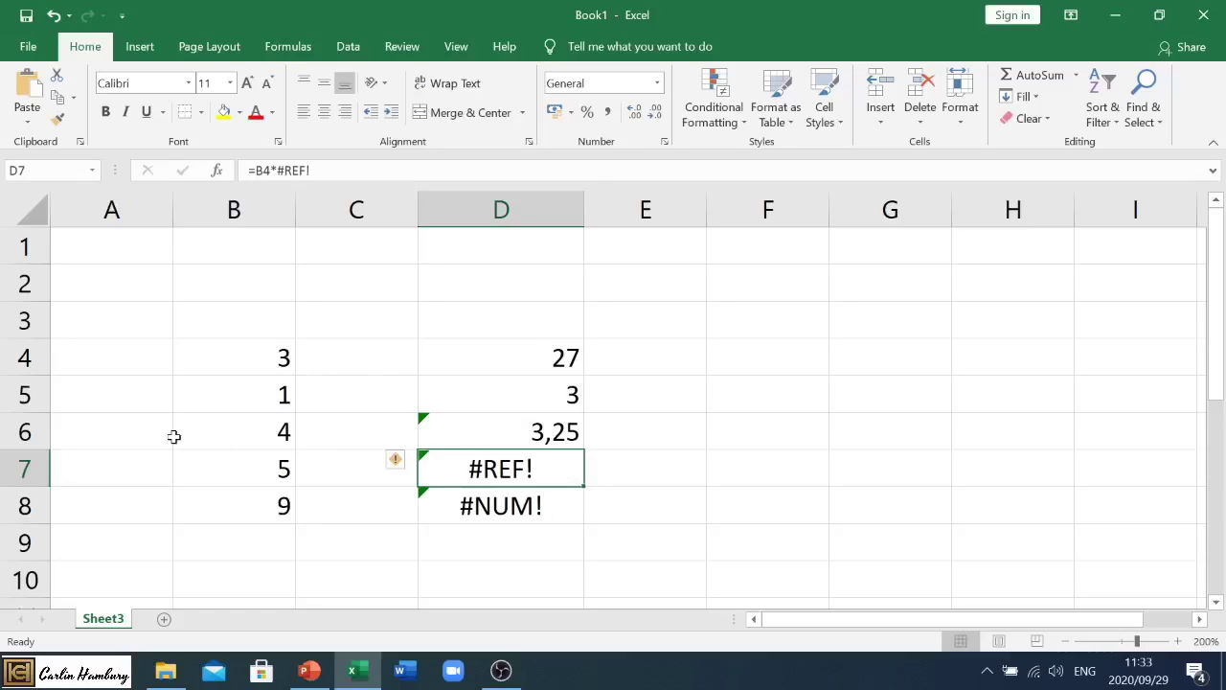
# Step: Enter 4 in A5 and change D7's #REF! reference to A5, so D7 shows 12
pyautogui.click(115, 400)
pyautogui.write('4')
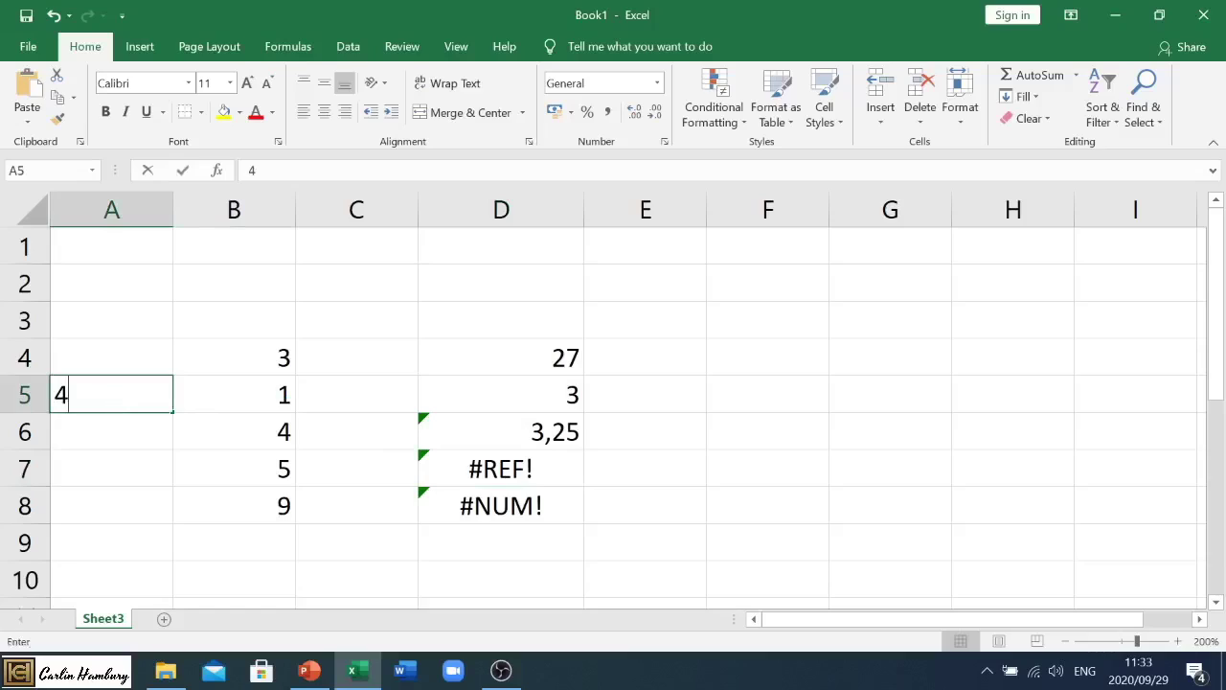
pyautogui.click(121, 427)
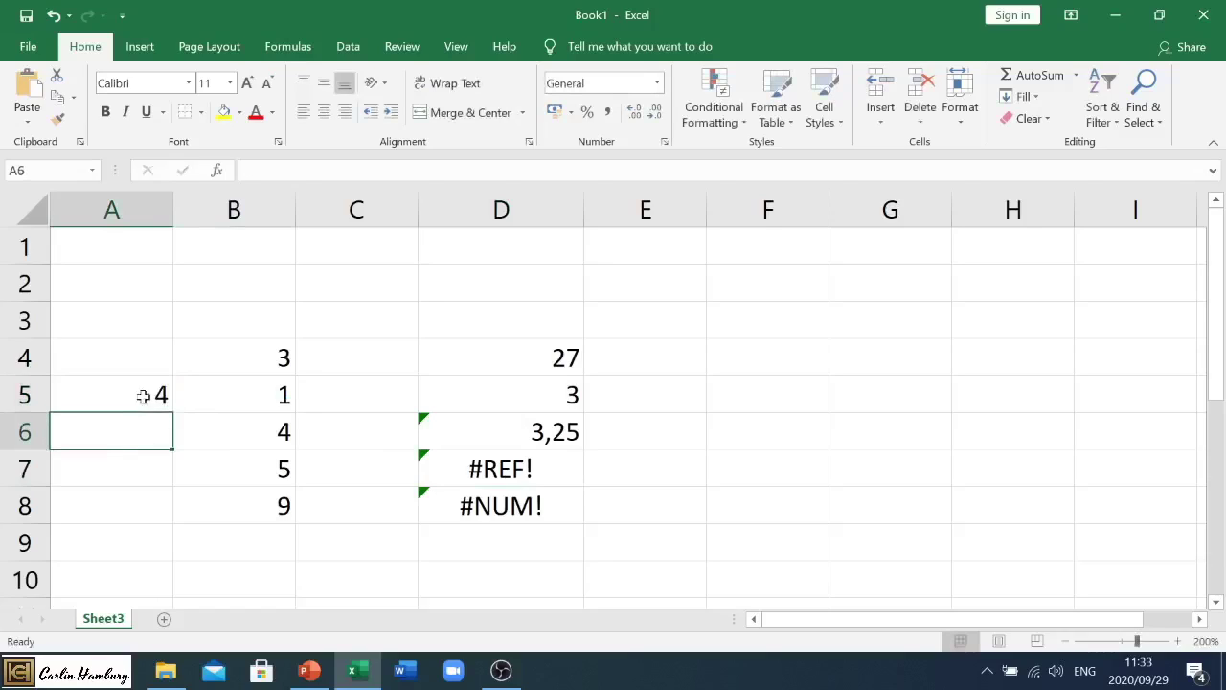
pyautogui.click(158, 392)
pyautogui.click(470, 470)
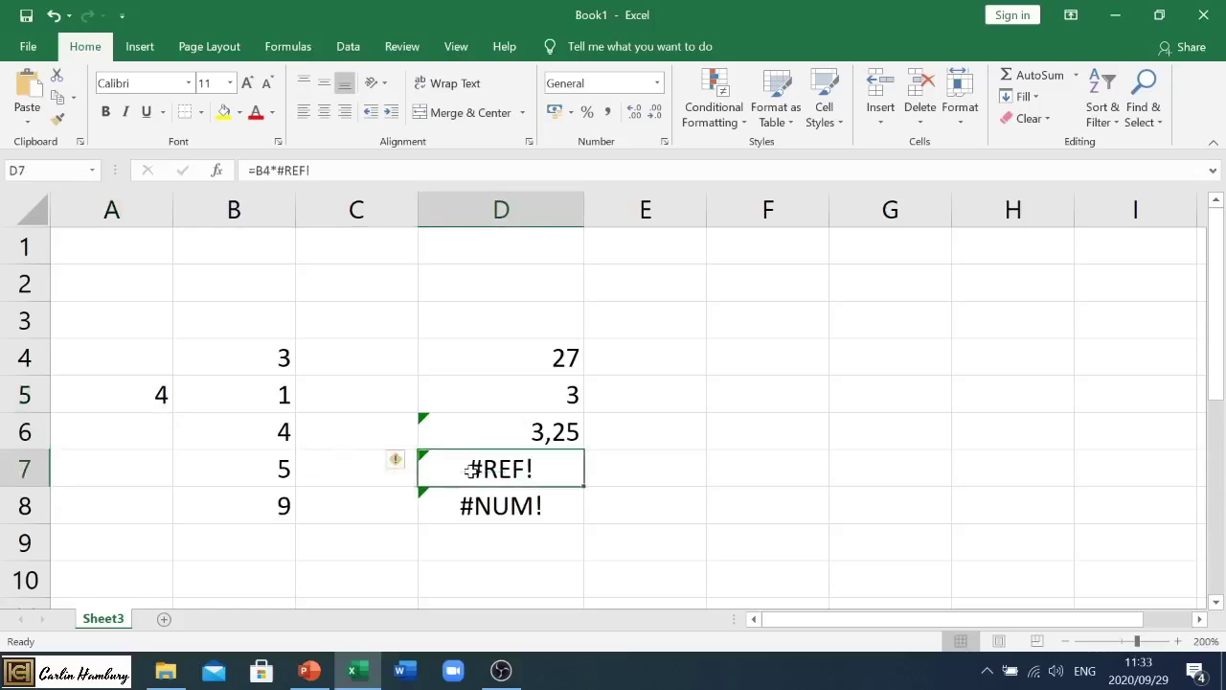
pyautogui.press('F2')
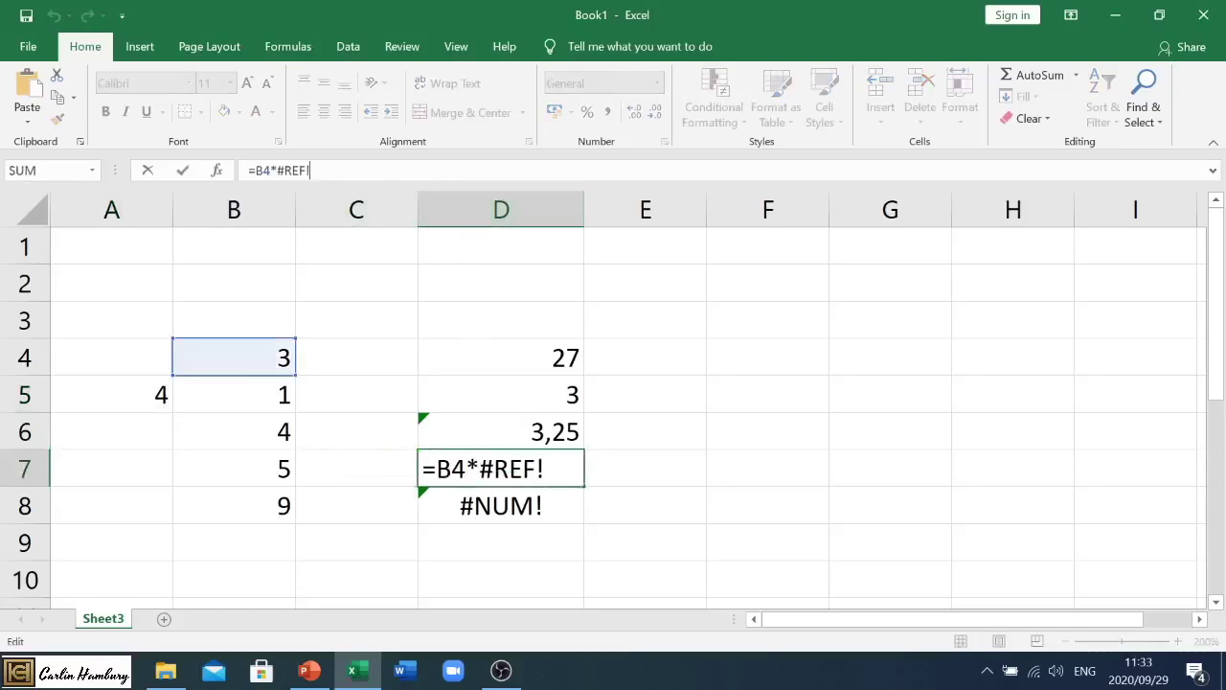
pyautogui.press('BackSpace')
pyautogui.press('BackSpace')
pyautogui.press('BackSpace')
pyautogui.press('BackSpace')
pyautogui.press('BackSpace')
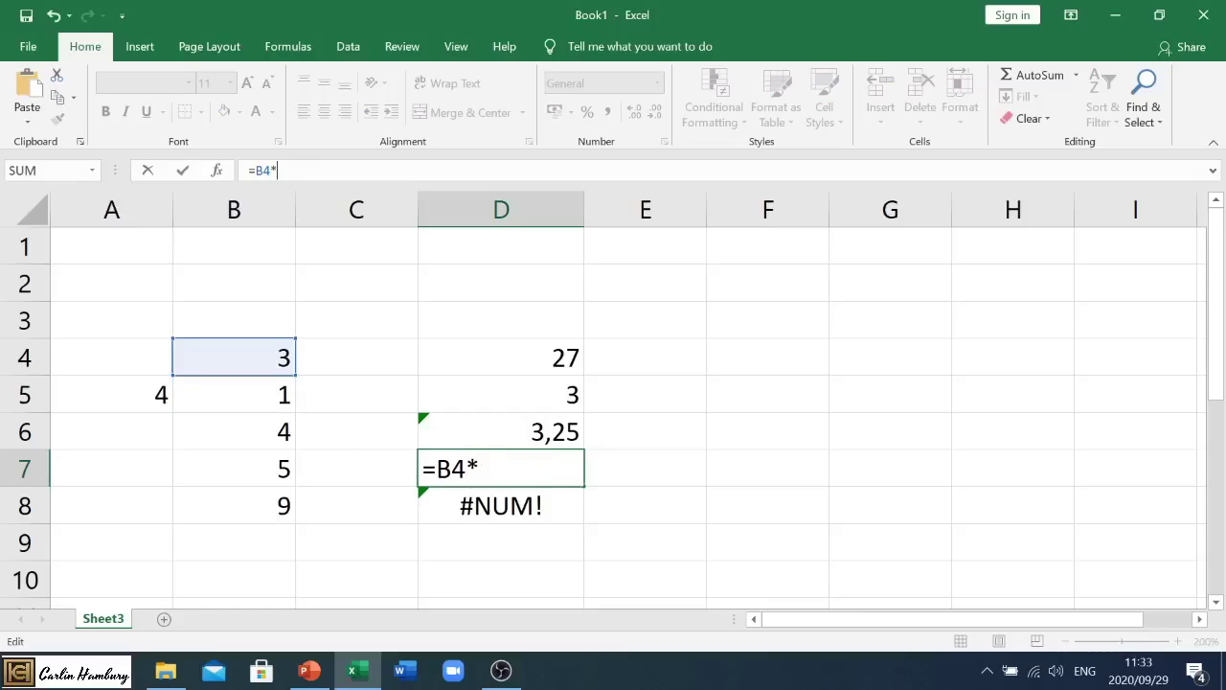
pyautogui.write('A5')
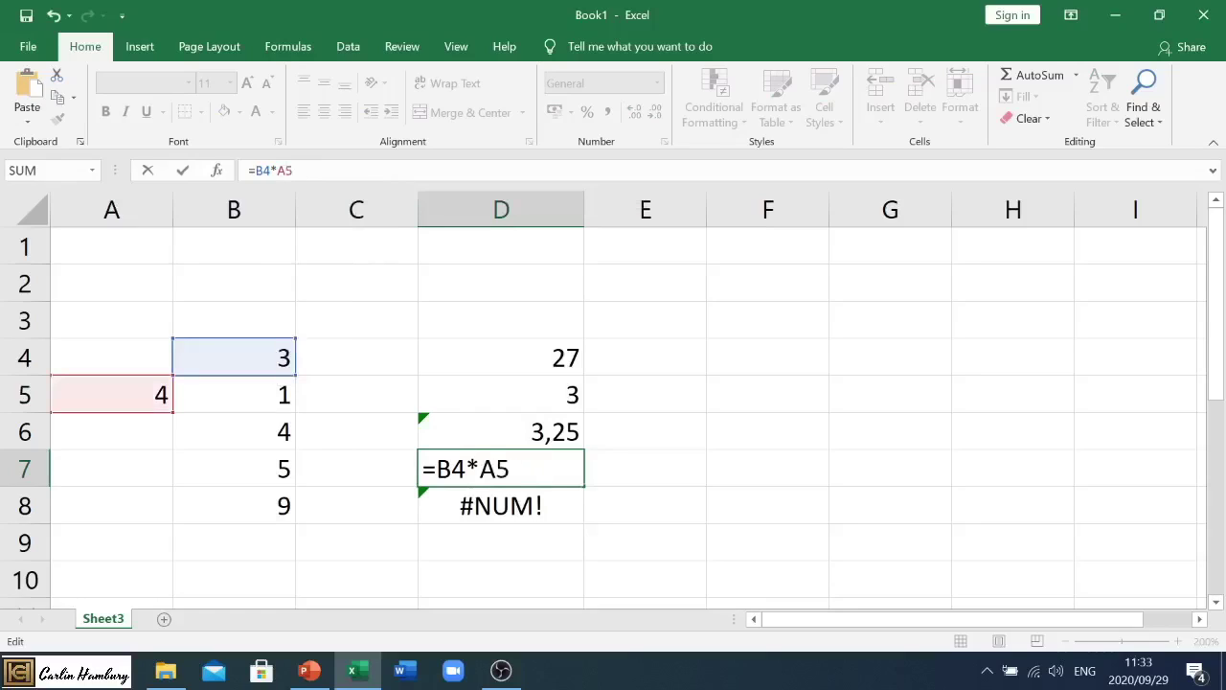
pyautogui.press('Return')
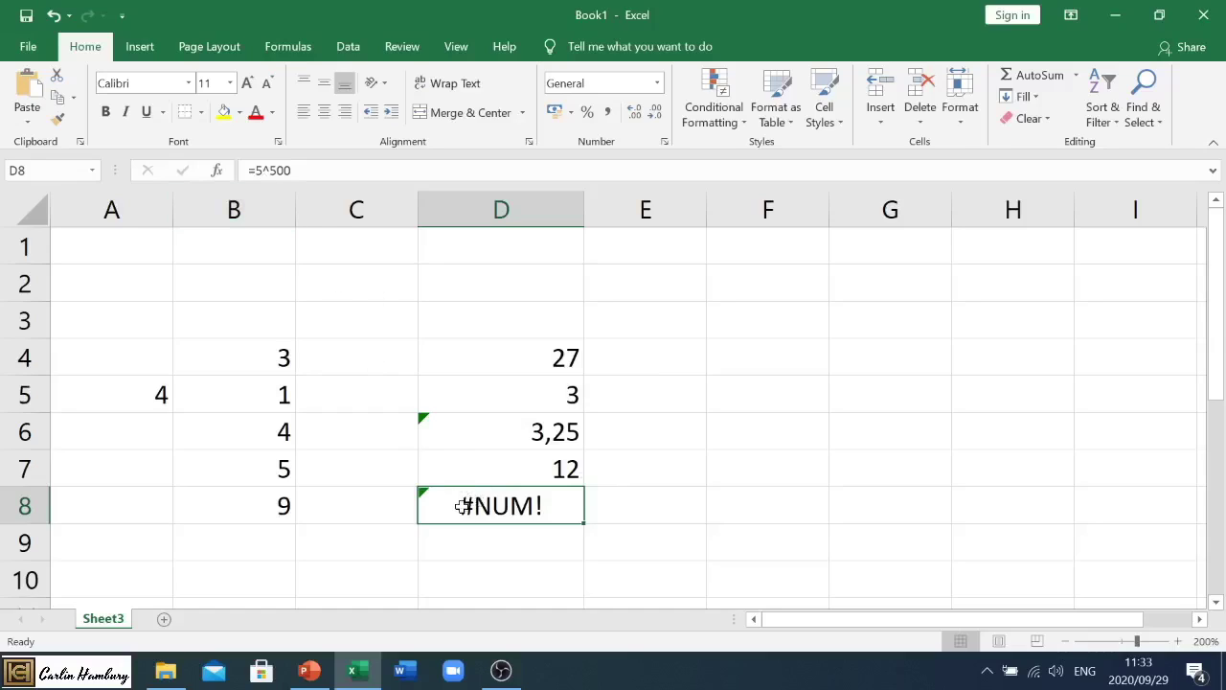
# Step: Cut D8's exponent from 500 to 5, making =5^5 show 3125
pyautogui.click(462, 505)
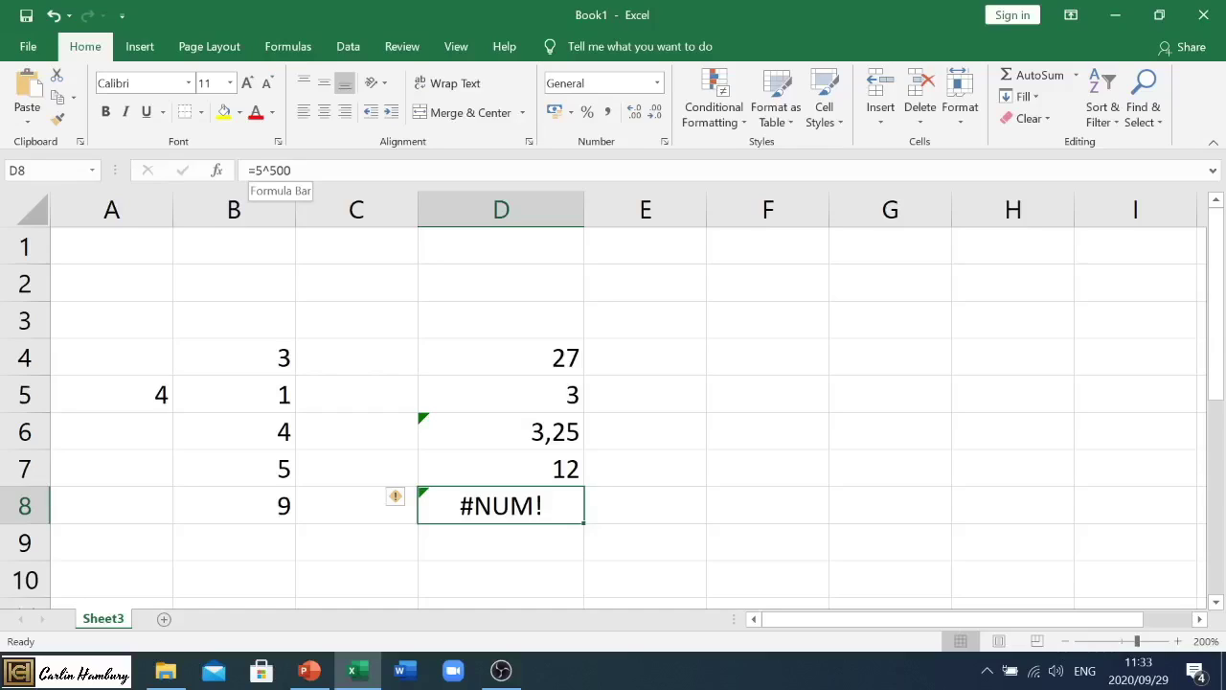
pyautogui.click(288, 171)
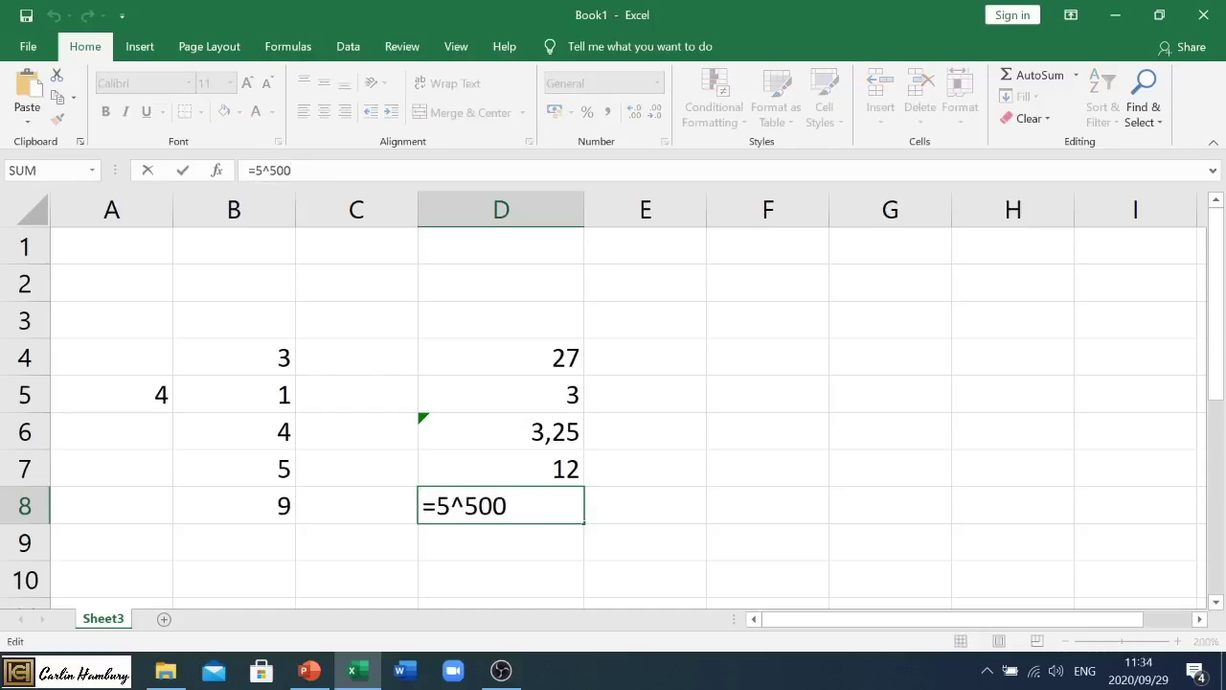
pyautogui.press('BackSpace')
pyautogui.press('BackSpace')
pyautogui.press('Return')
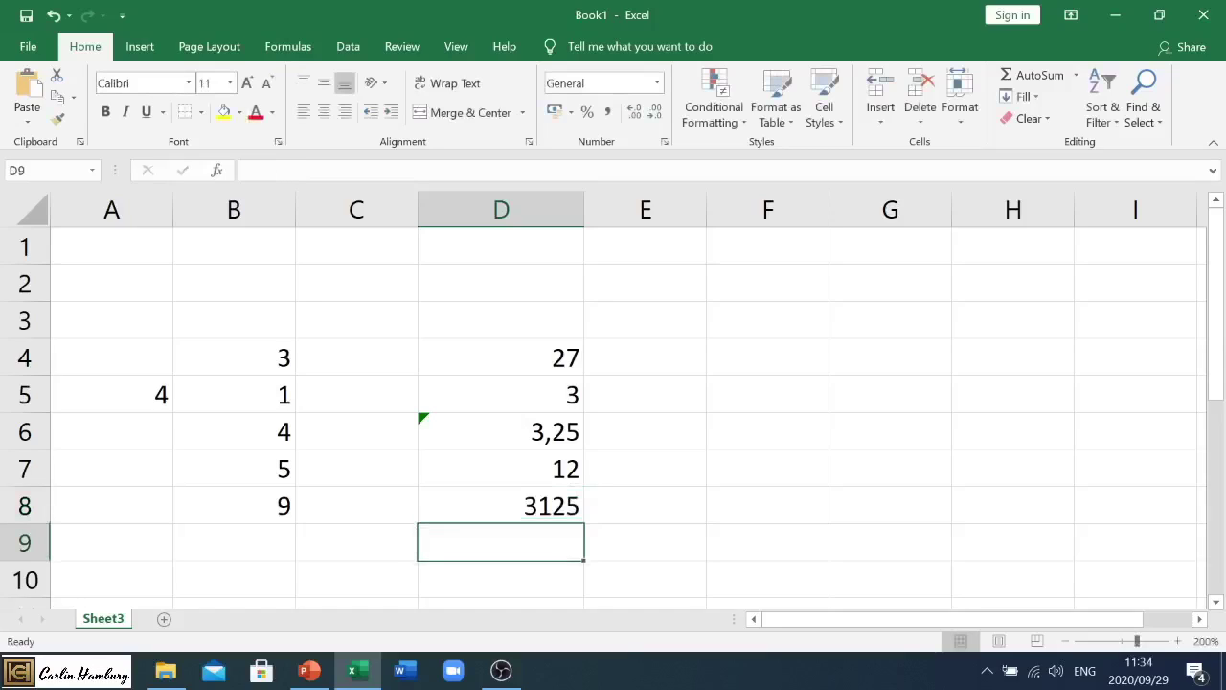
# Step: Test larger exponents in D8, =5^50 then =5^500, reproducing the #NUM! error
pyautogui.click(466, 499)
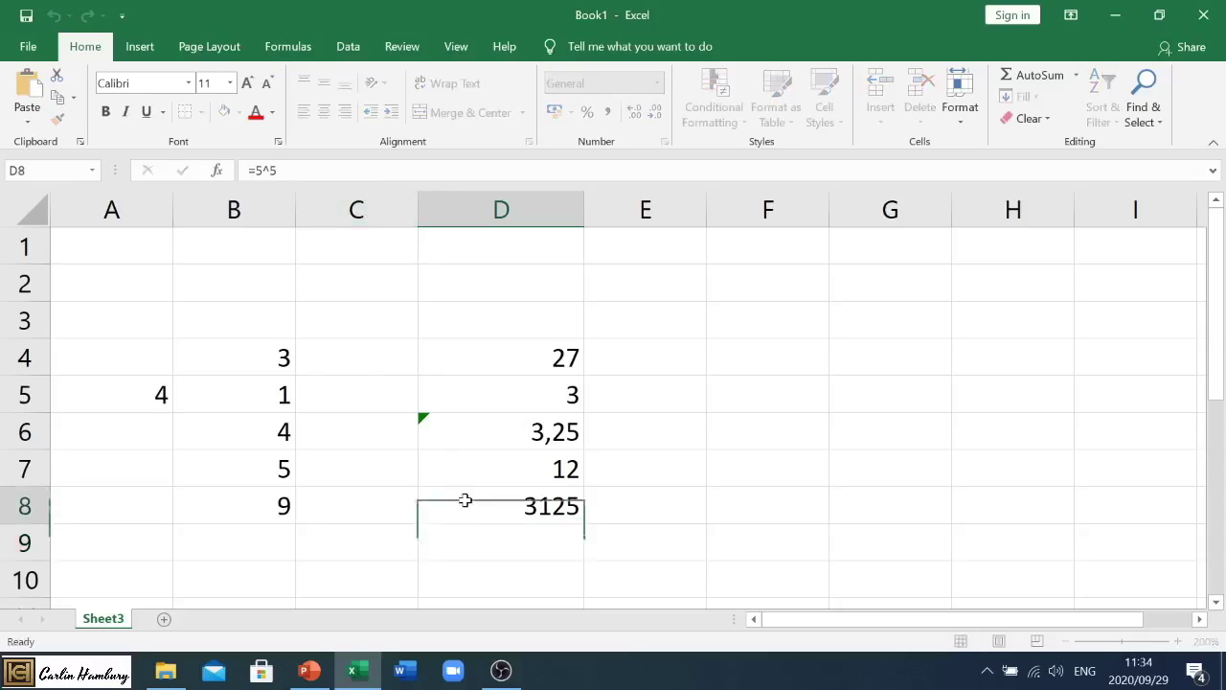
pyautogui.press('F2')
pyautogui.write('0')
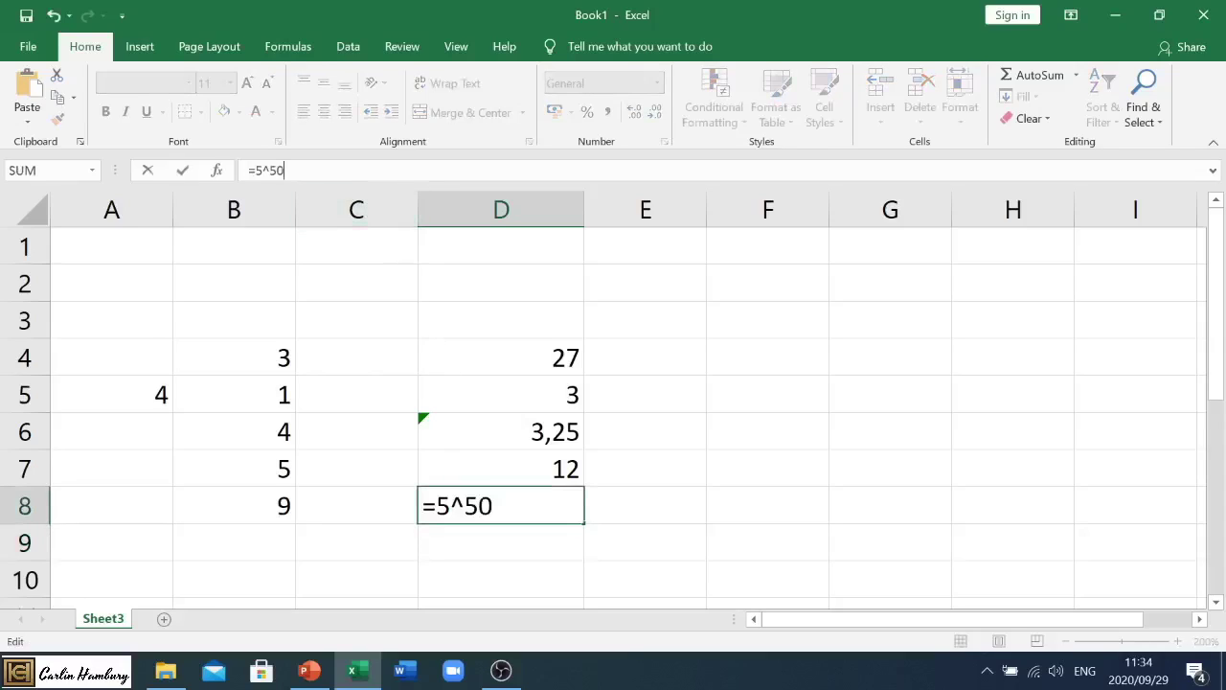
pyautogui.press('Return')
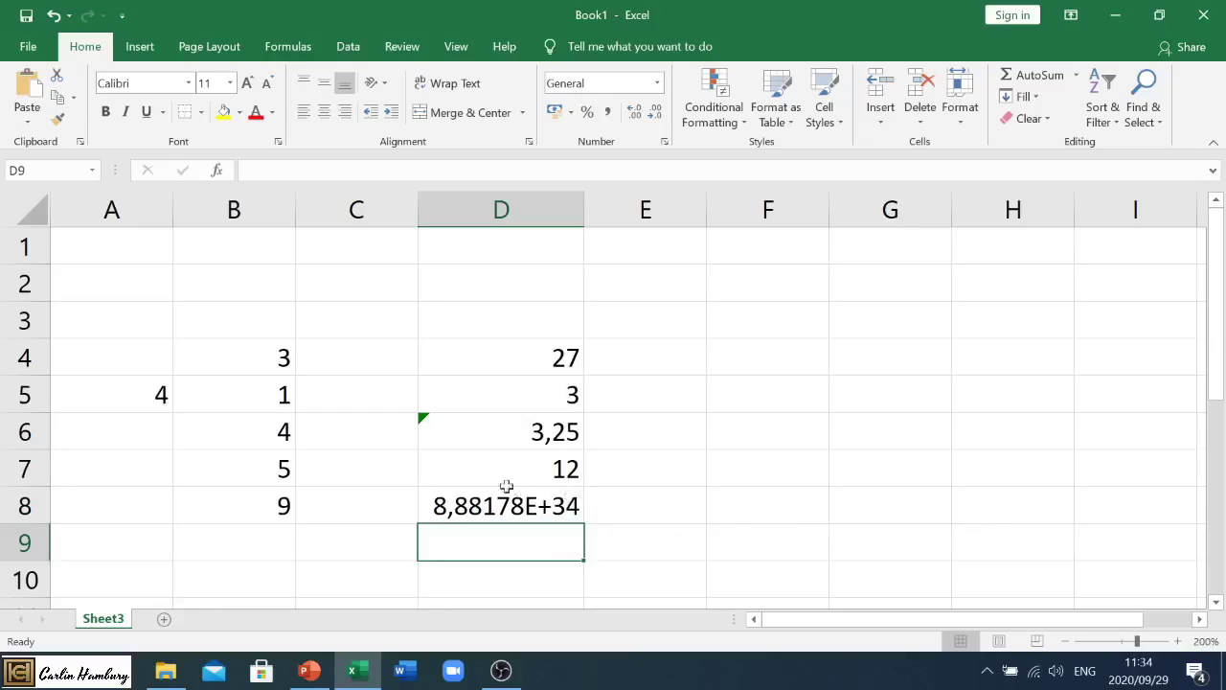
pyautogui.click(499, 514)
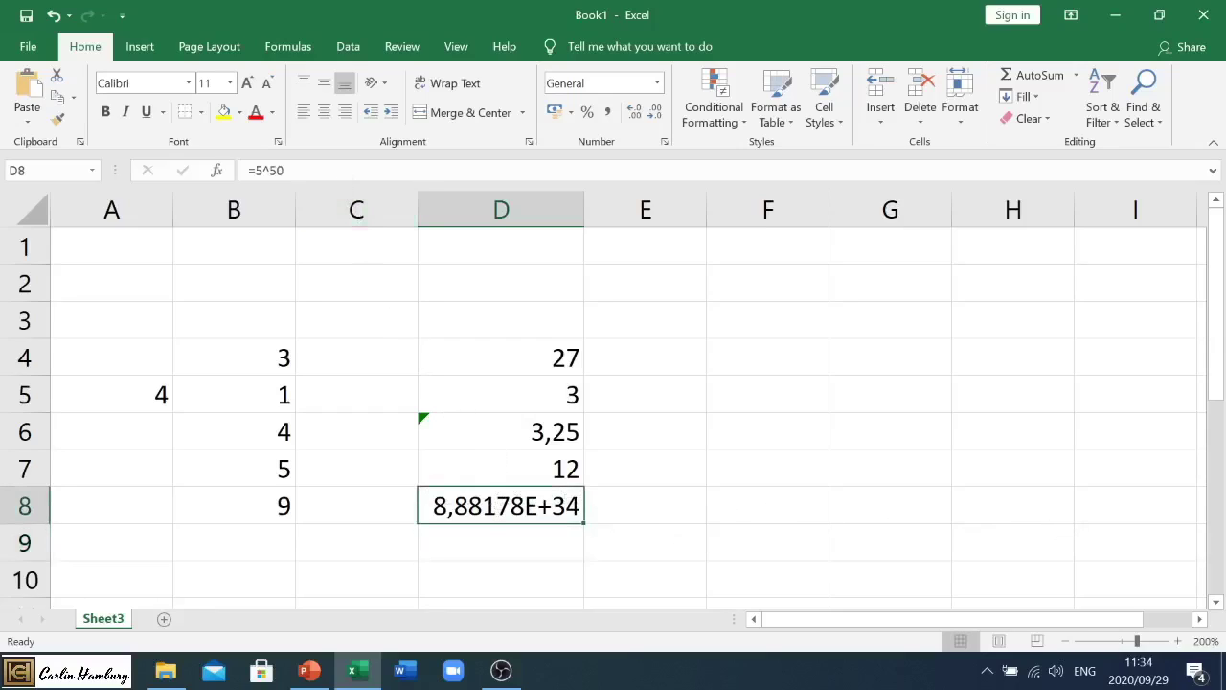
pyautogui.click(286, 169)
pyautogui.write('0')
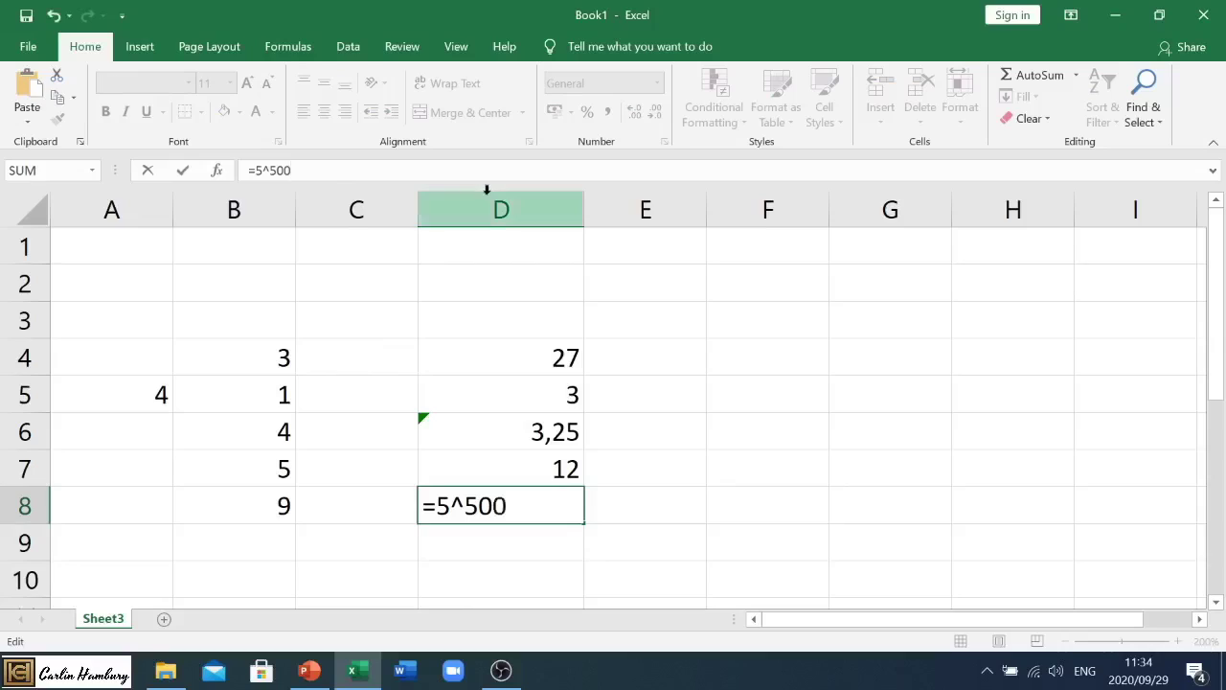
pyautogui.press('Return')
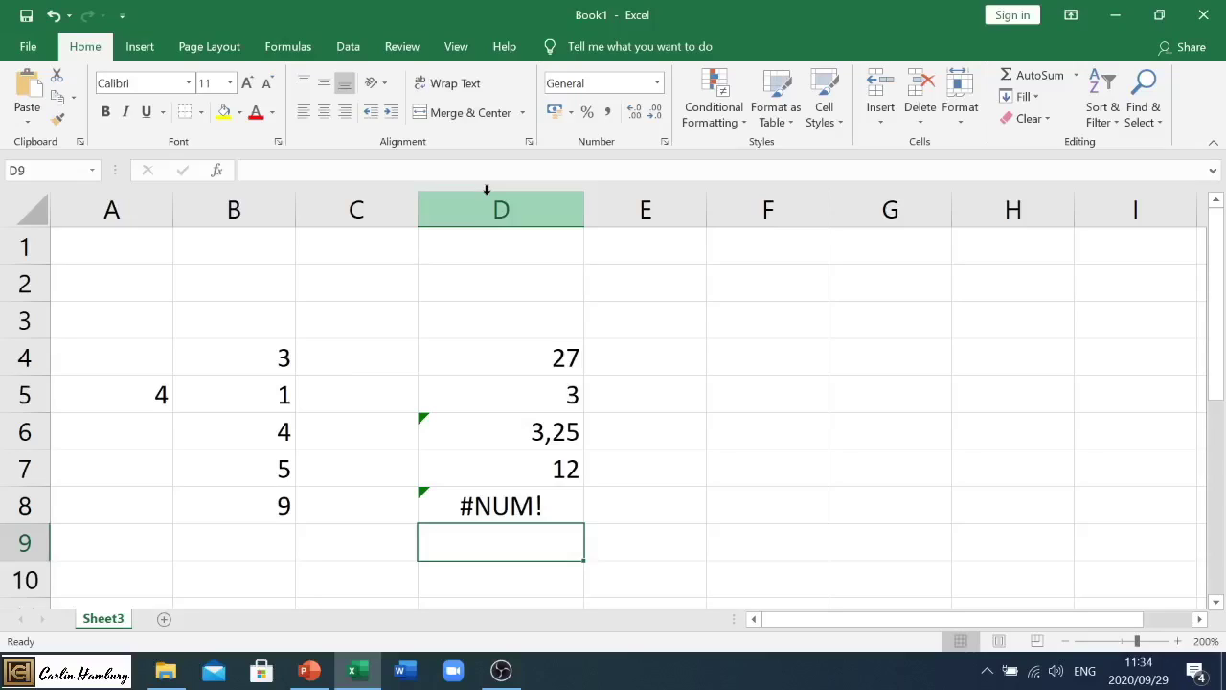
# Step: Set D8 back to =5^5 so it shows 3125
pyautogui.click(476, 505)
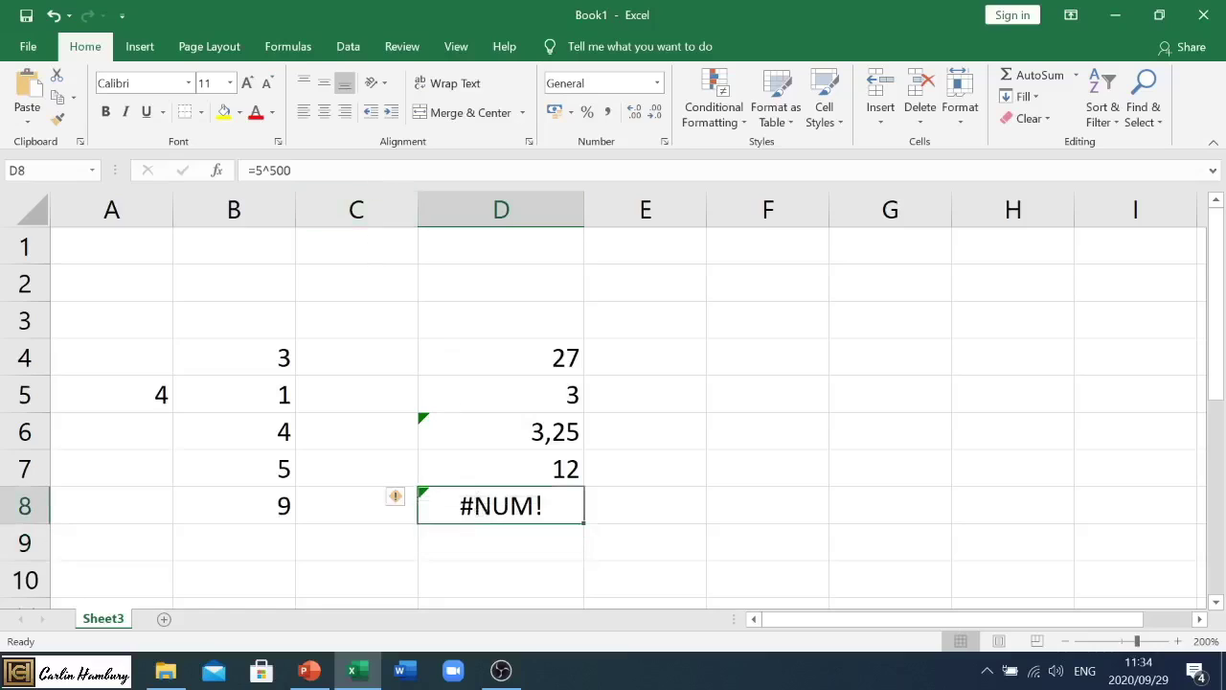
pyautogui.press('F2')
pyautogui.press('BackSpace')
pyautogui.press('BackSpace')
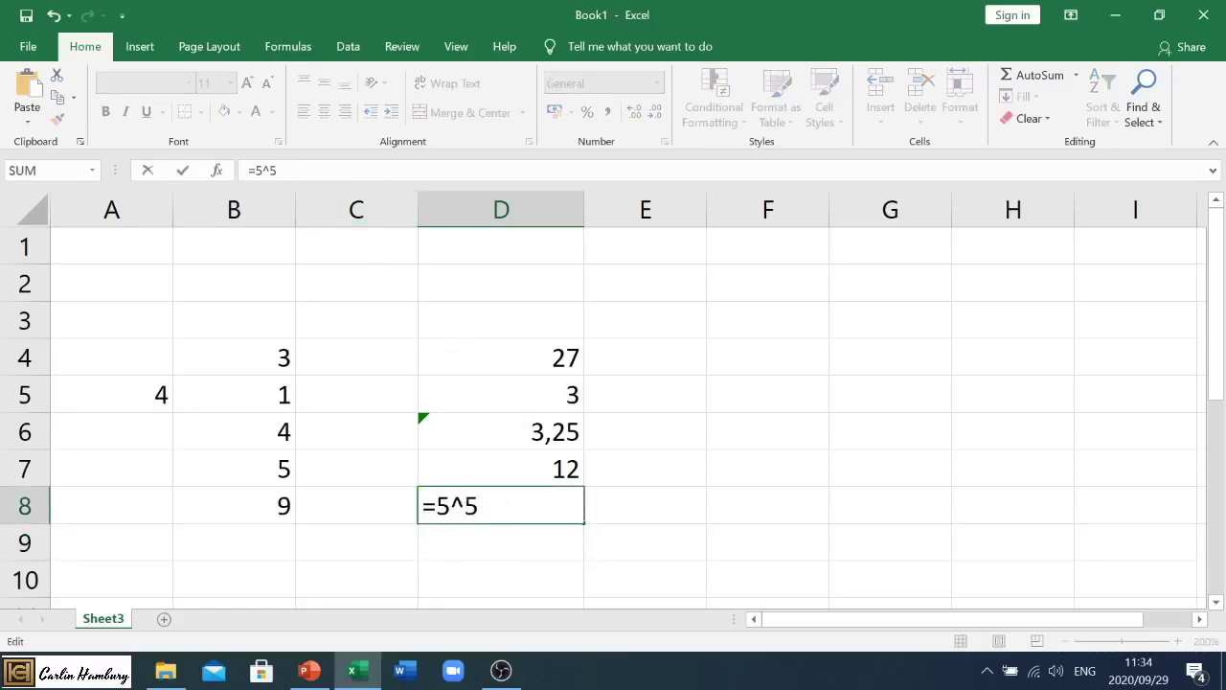
pyautogui.press('Return')
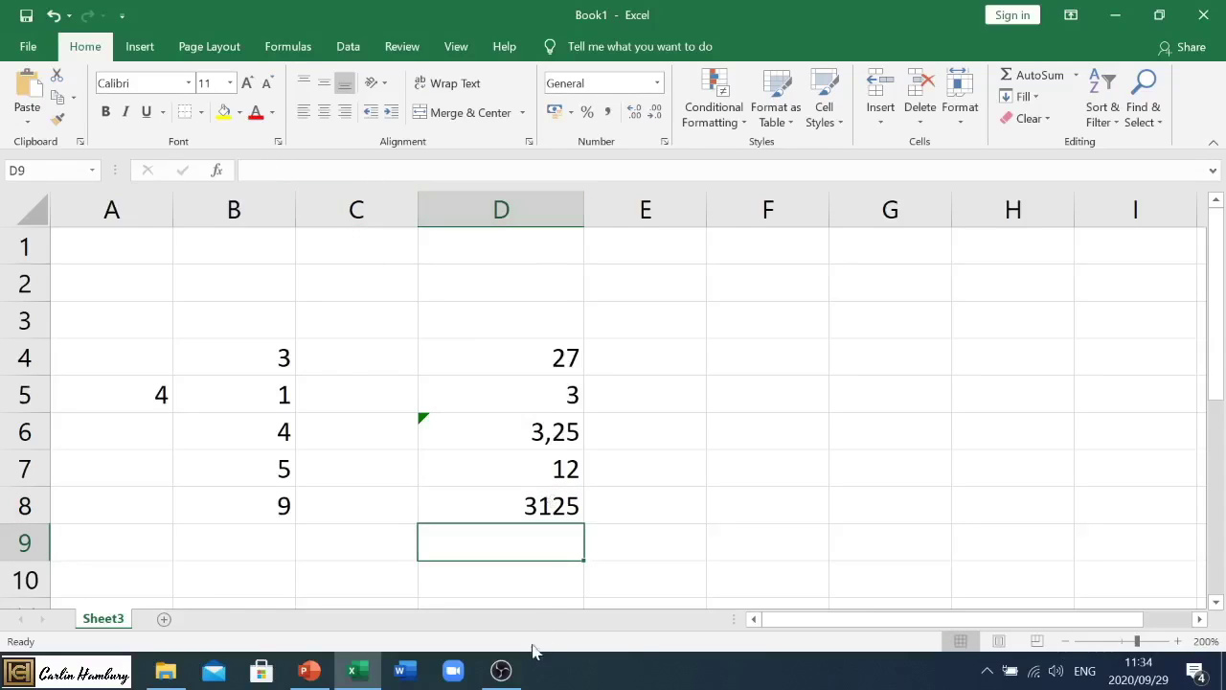